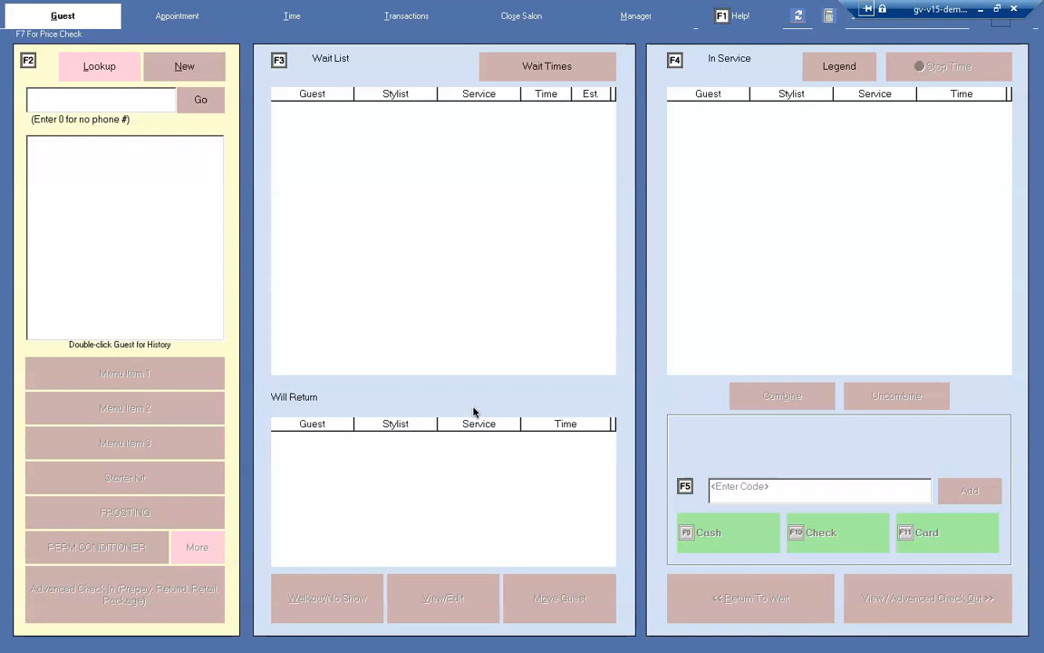
Open the Color Card Test question set for updating in the manager's Q & A administration.
click(636, 17)
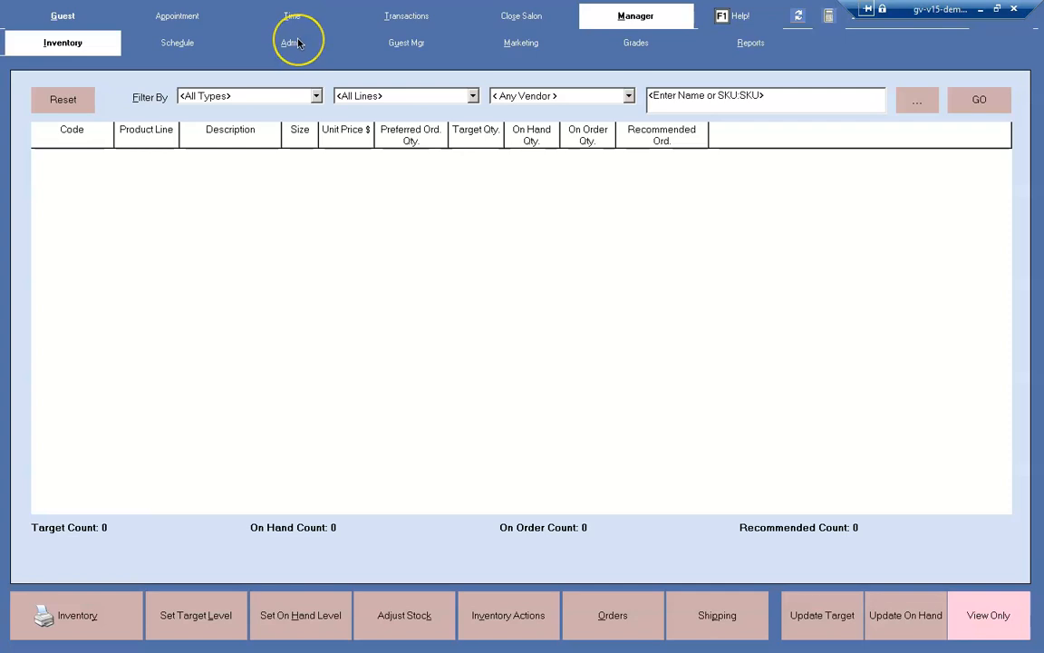
click(291, 43)
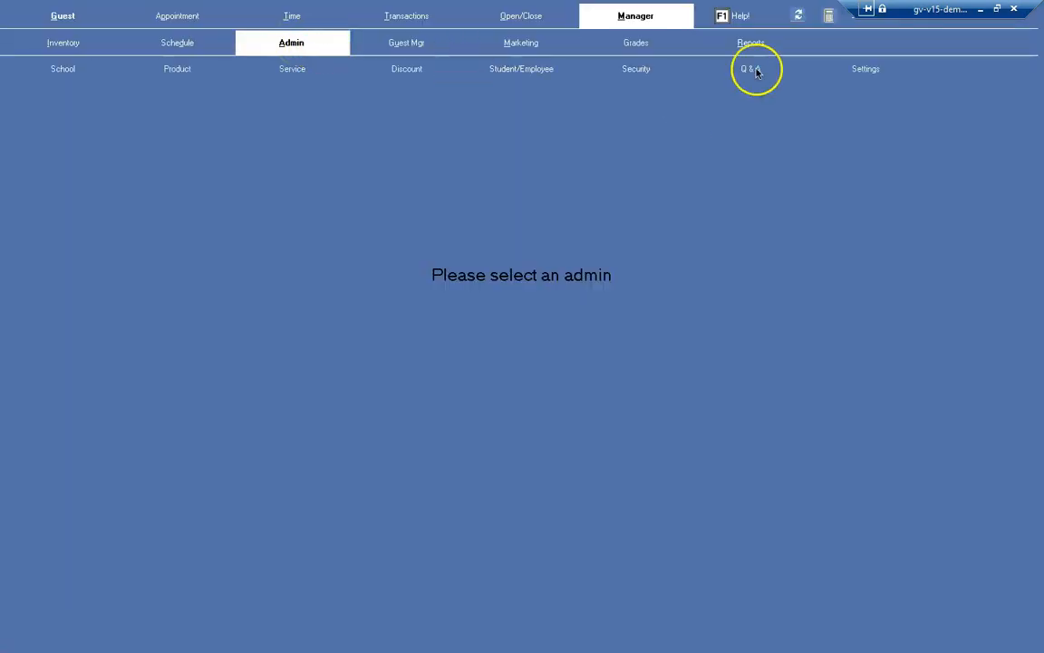
click(746, 73)
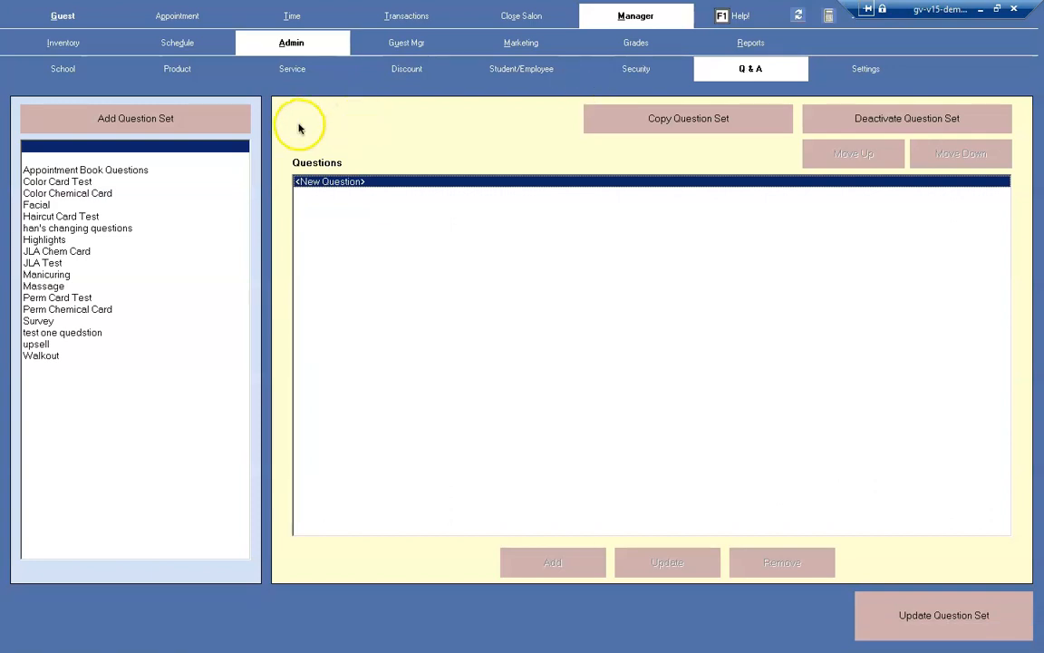
click(113, 181)
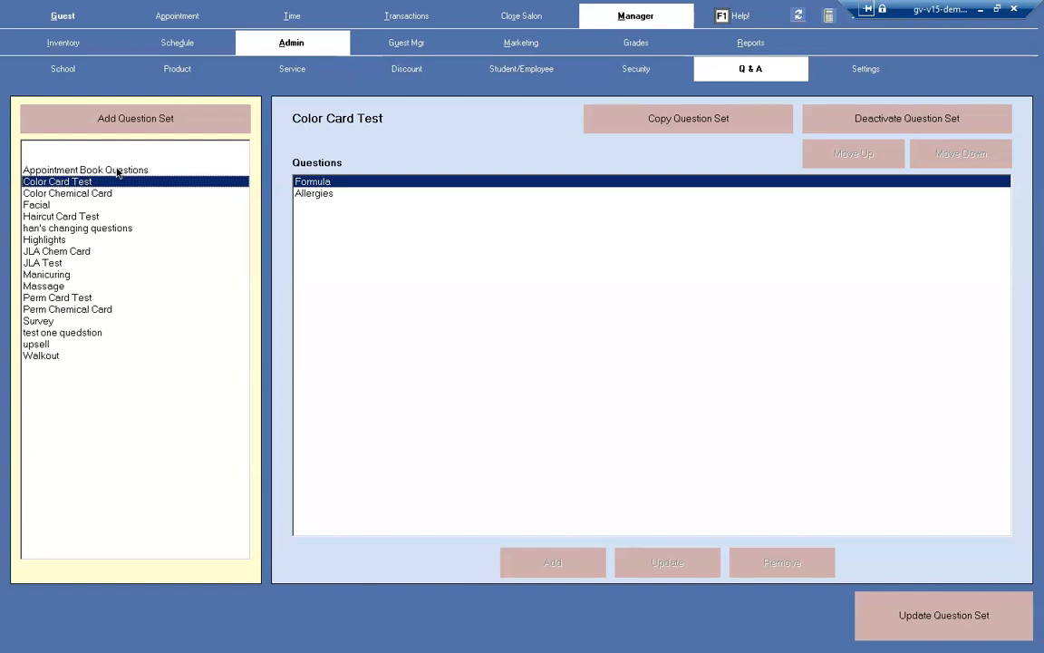
click(83, 184)
click(938, 626)
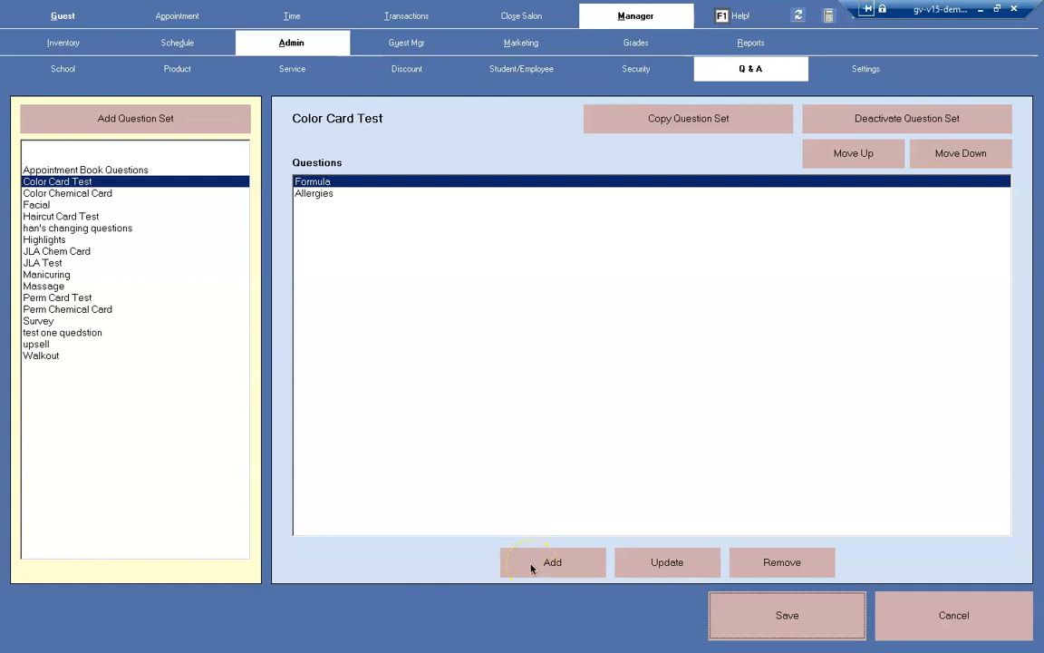
Try making the Formula question a select-from-list question with answers Yes and No, restore Fill in the blank, and cancel the question edit.
click(665, 563)
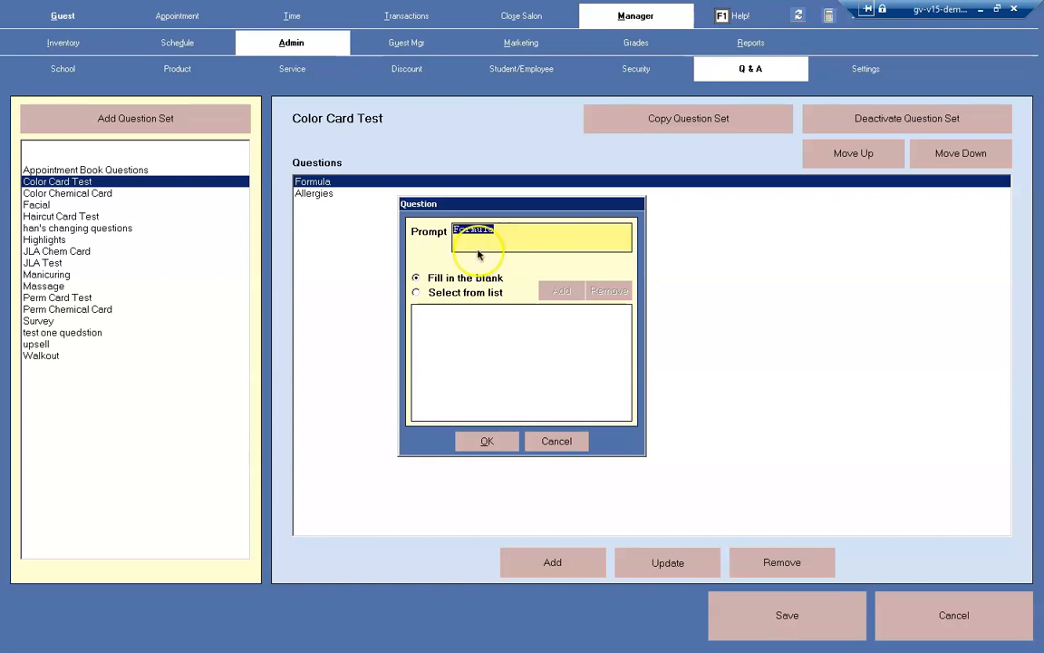
click(416, 292)
click(562, 291)
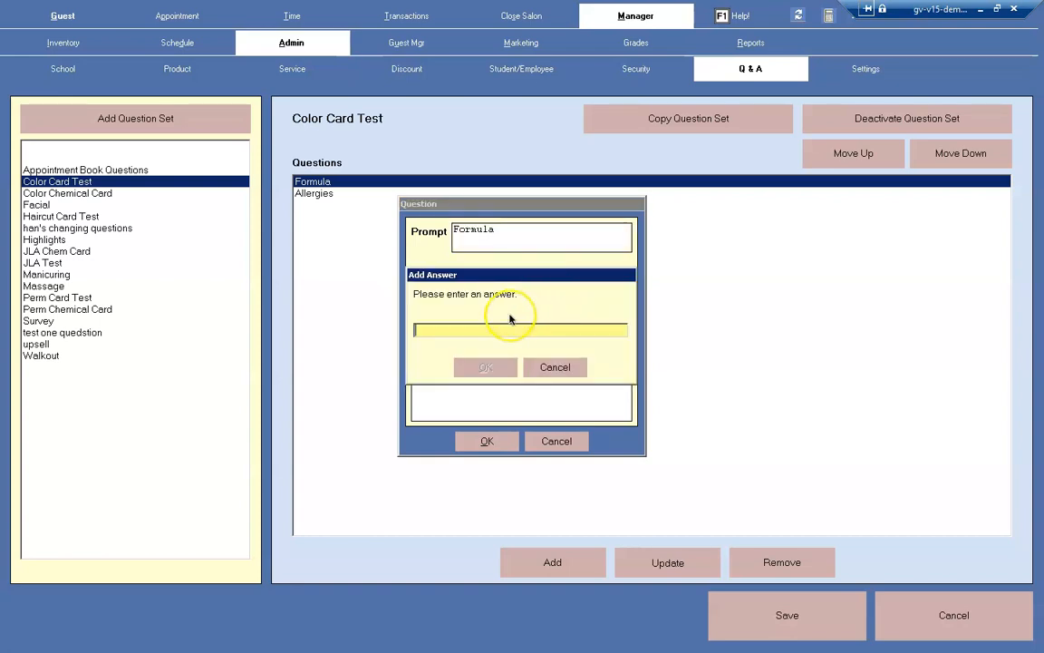
text(Yes)
key(Return)
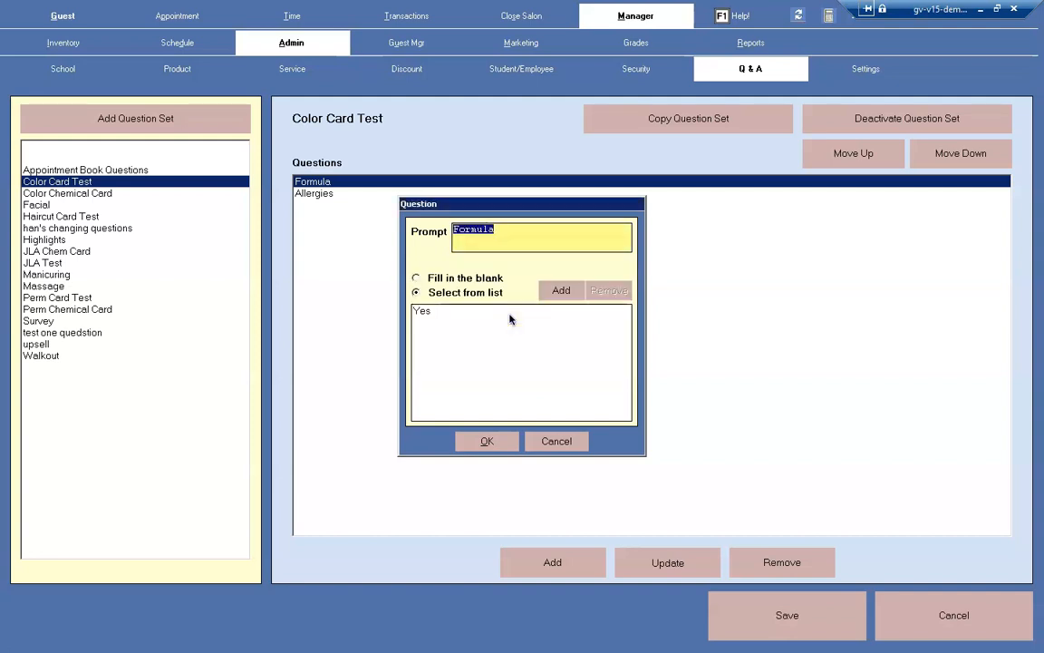
click(560, 291)
text(No)
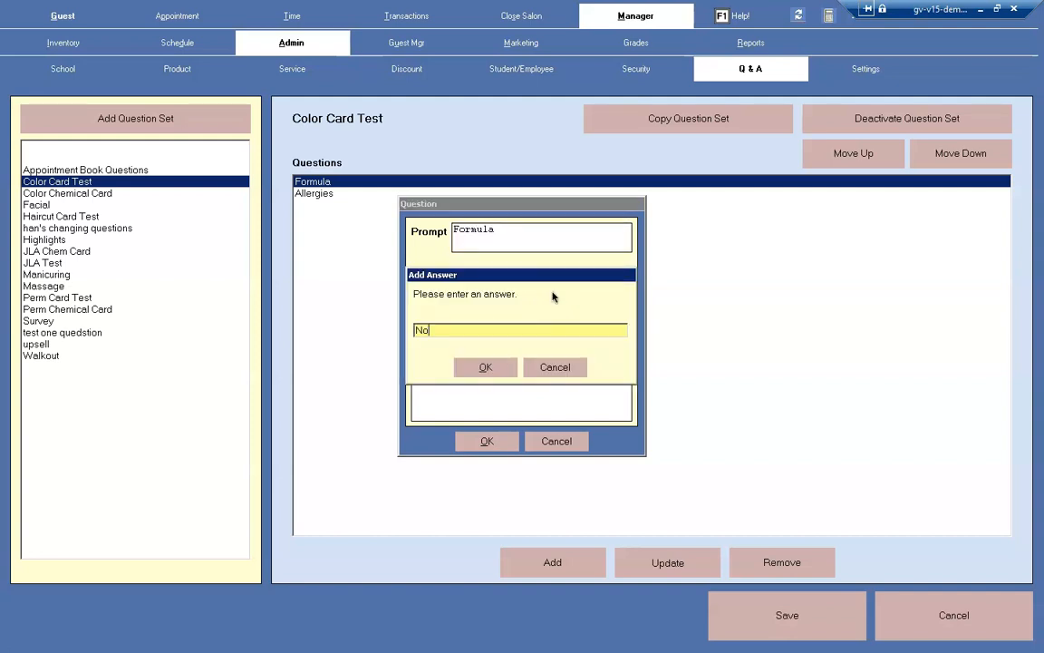
click(486, 367)
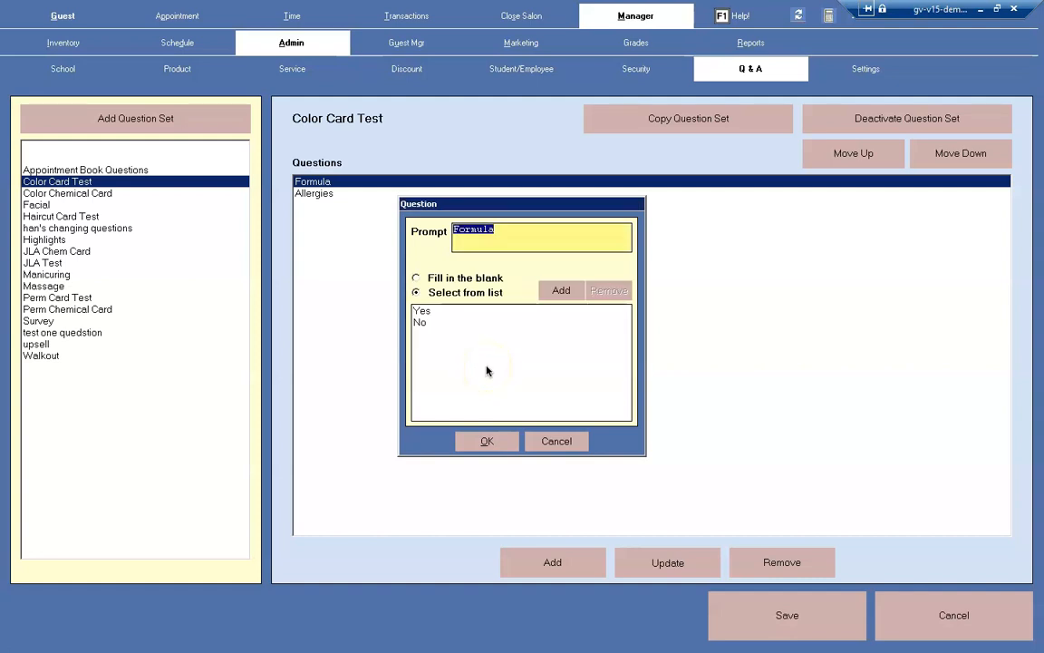
click(416, 278)
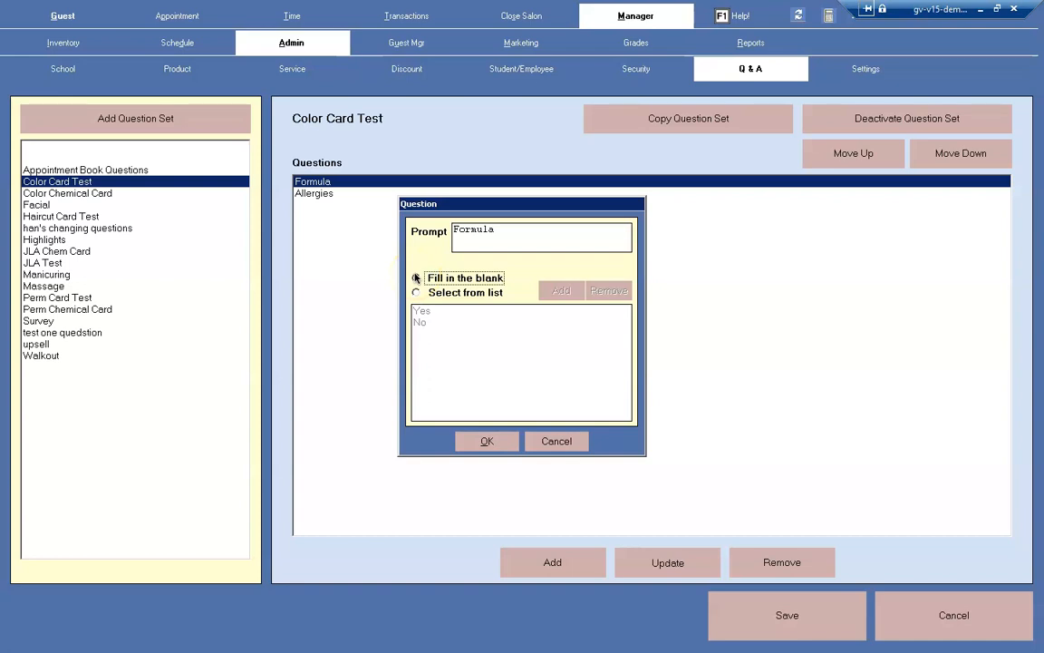
click(423, 278)
click(557, 441)
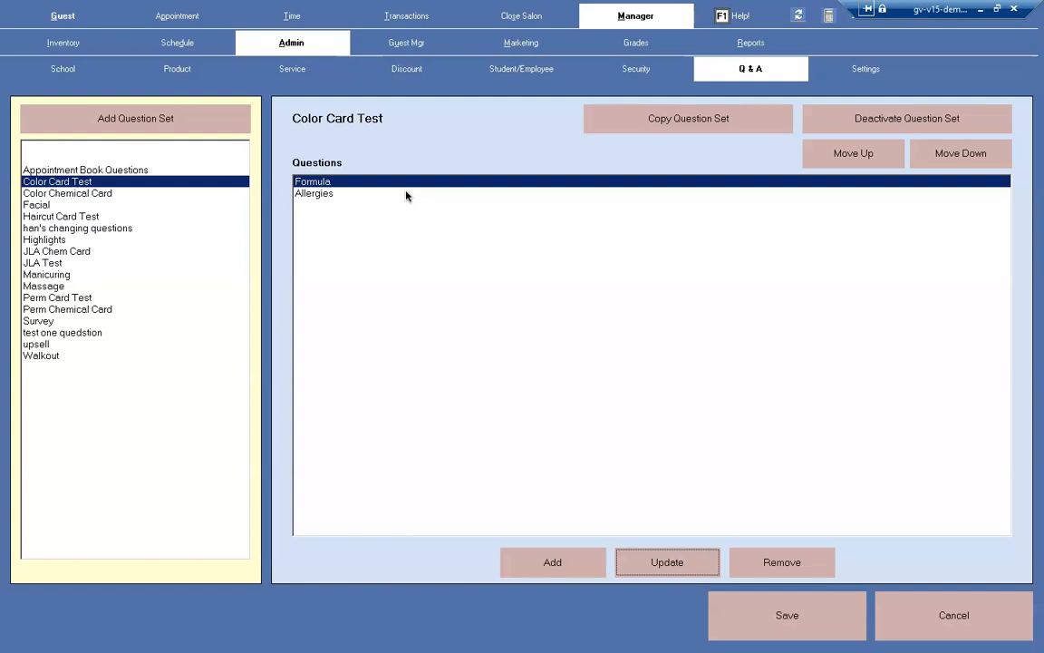
Try moving the Formula question up and down in the Color Card Test set, and cancel the update.
click(606, 183)
click(885, 155)
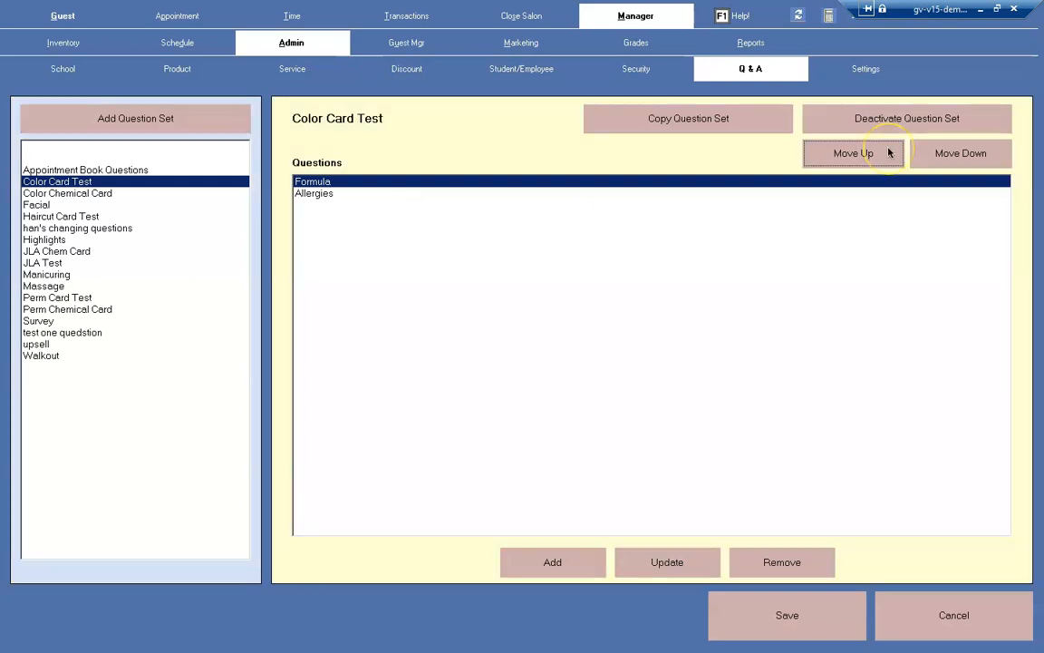
click(956, 157)
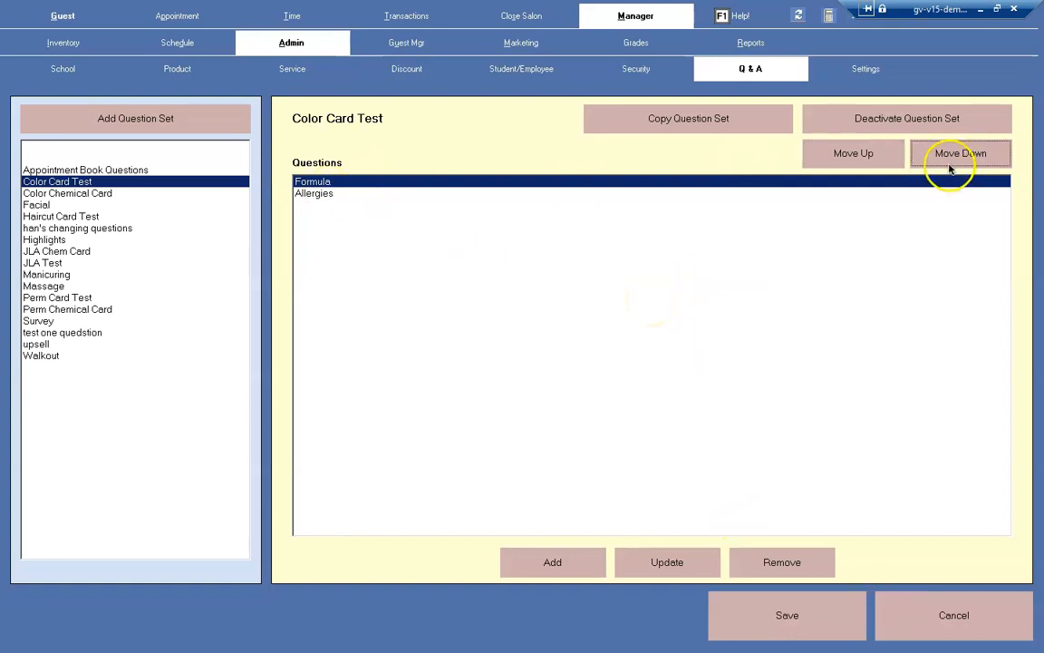
click(934, 613)
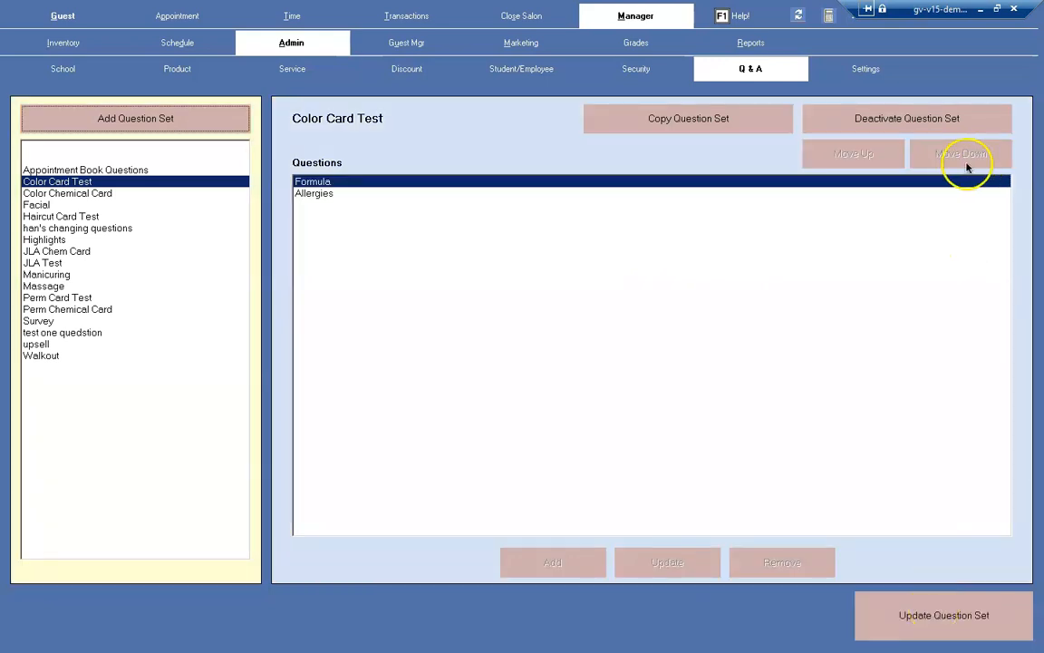
Update the Color Card Test set by moving the Allergies question above Formula, and save the question set.
click(939, 273)
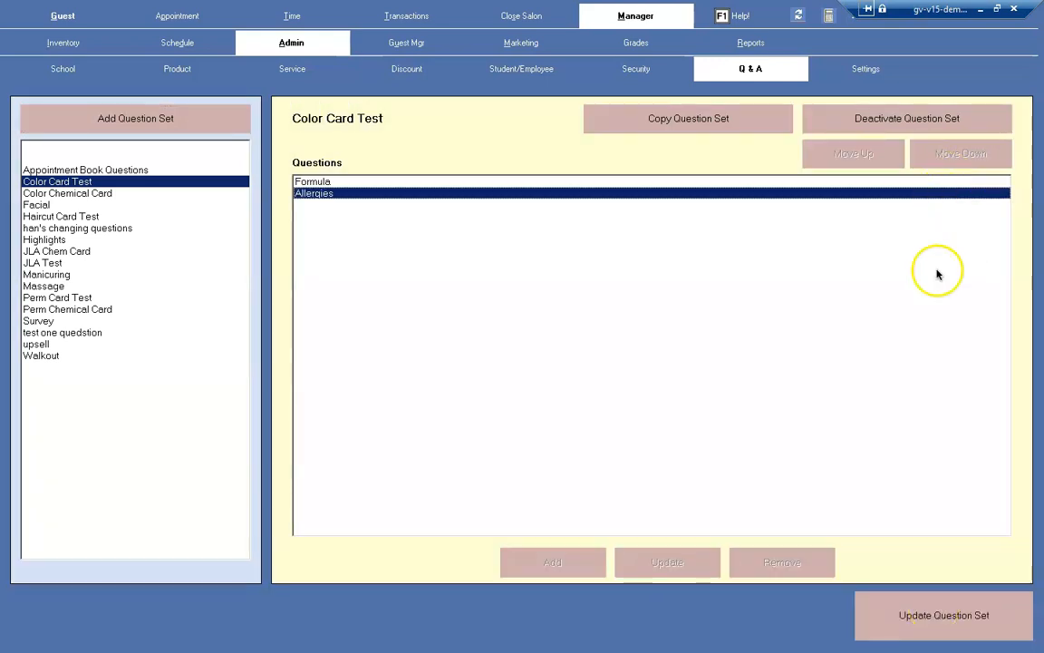
click(965, 618)
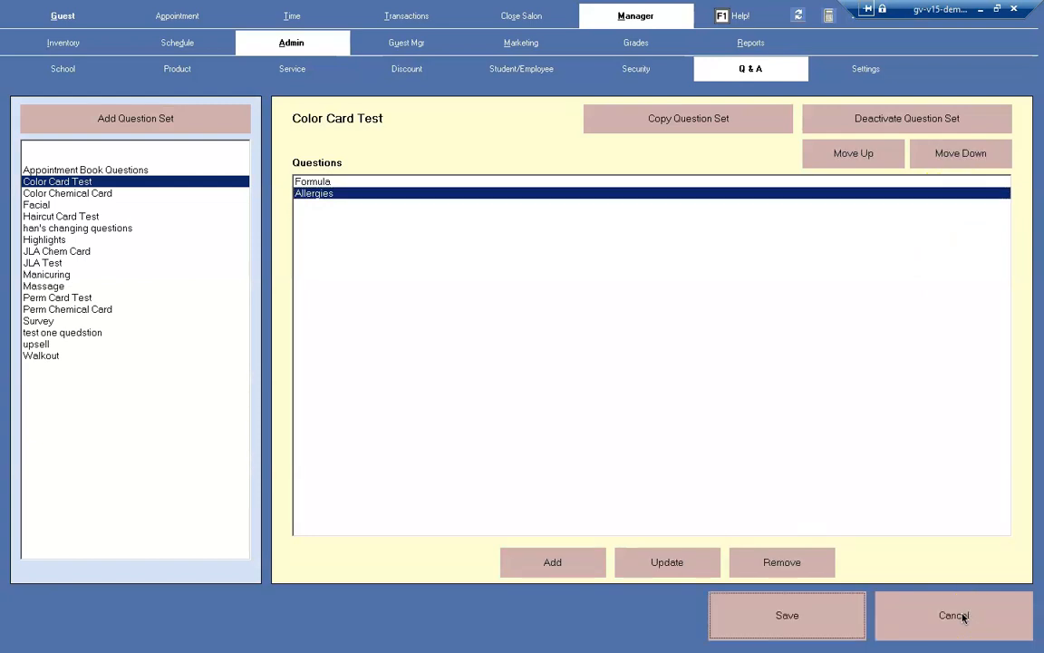
click(950, 156)
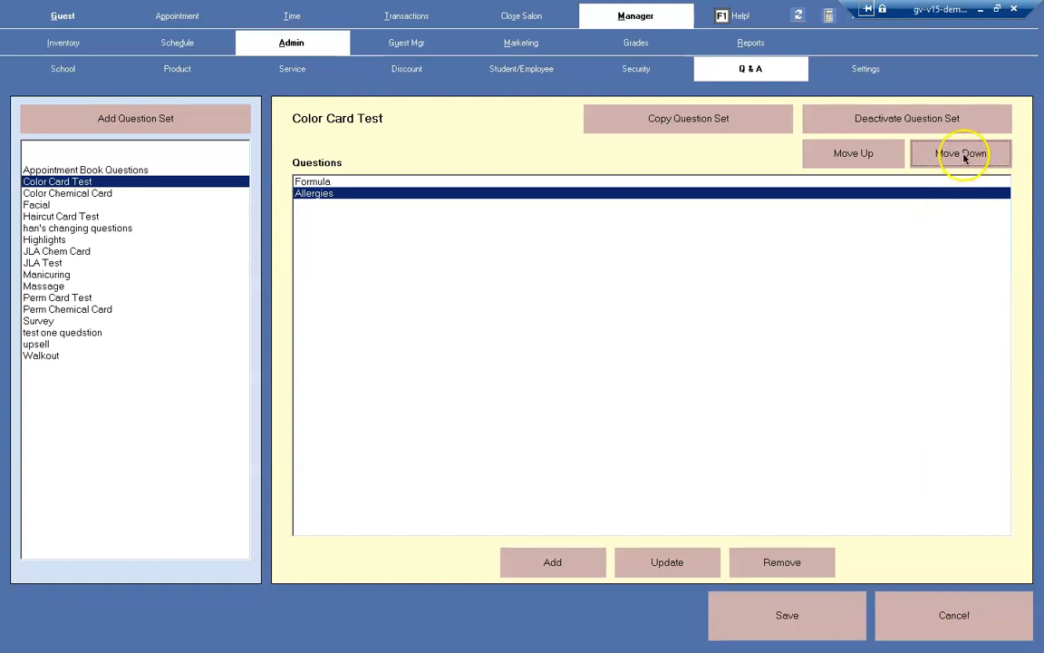
click(875, 155)
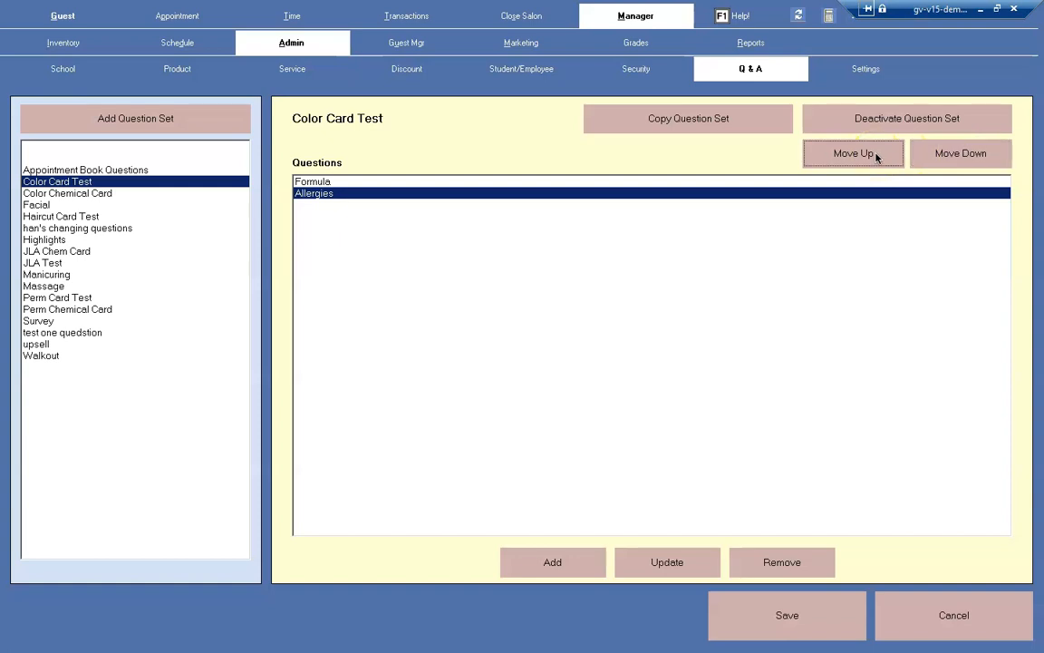
click(814, 618)
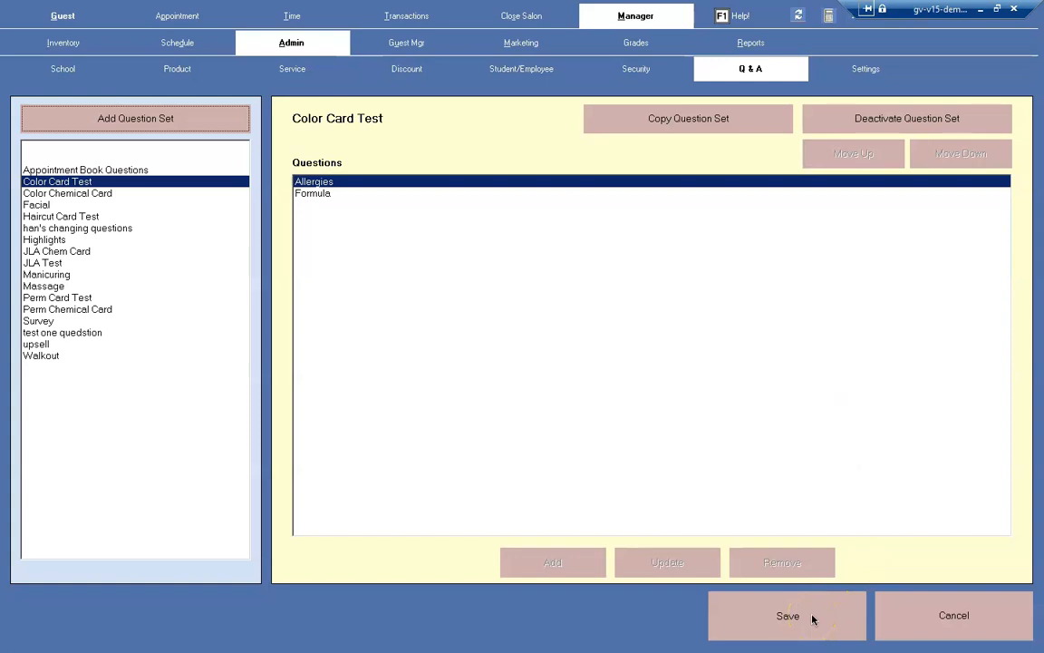
click(814, 618)
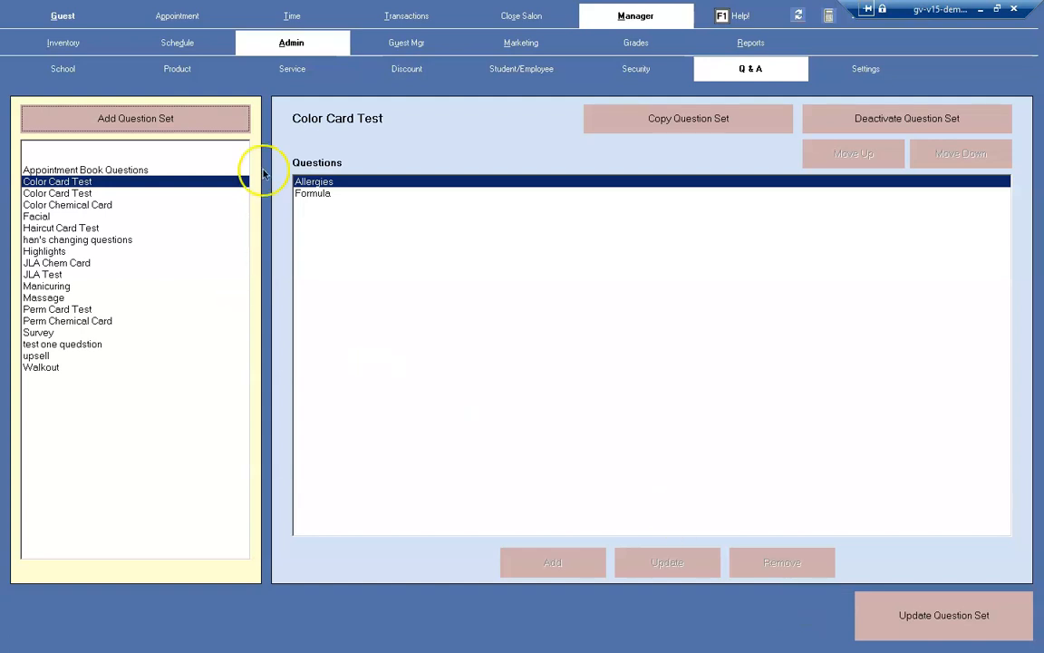
Create a new question set named Manicure Q&A.
click(151, 119)
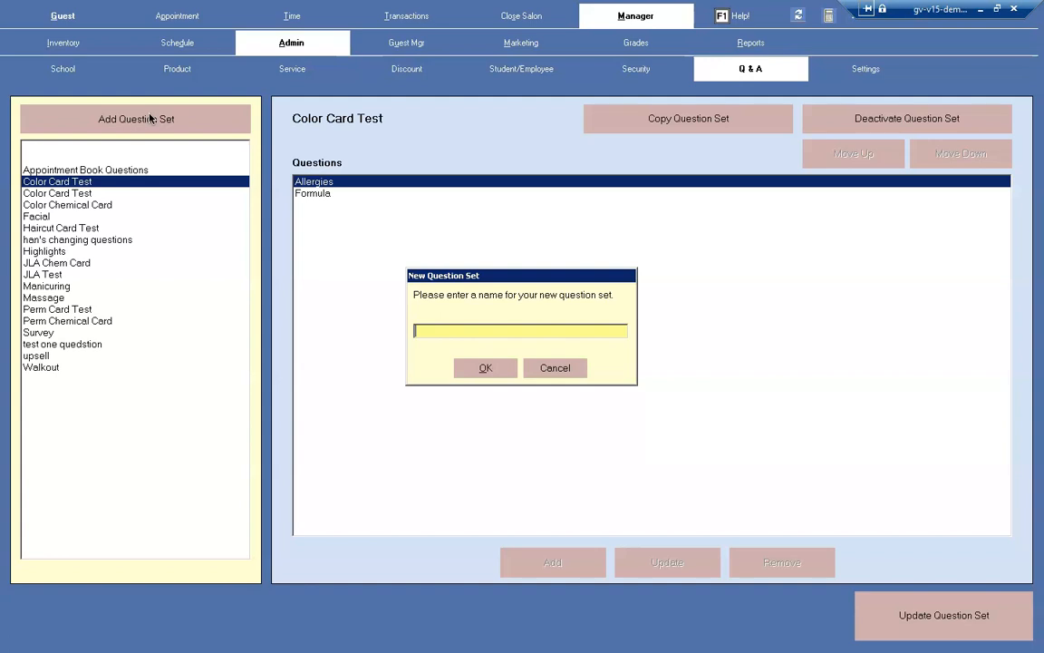
text(Manicure)
text(s)
key(BackSpace)
text(O)
text(&A)
click(489, 369)
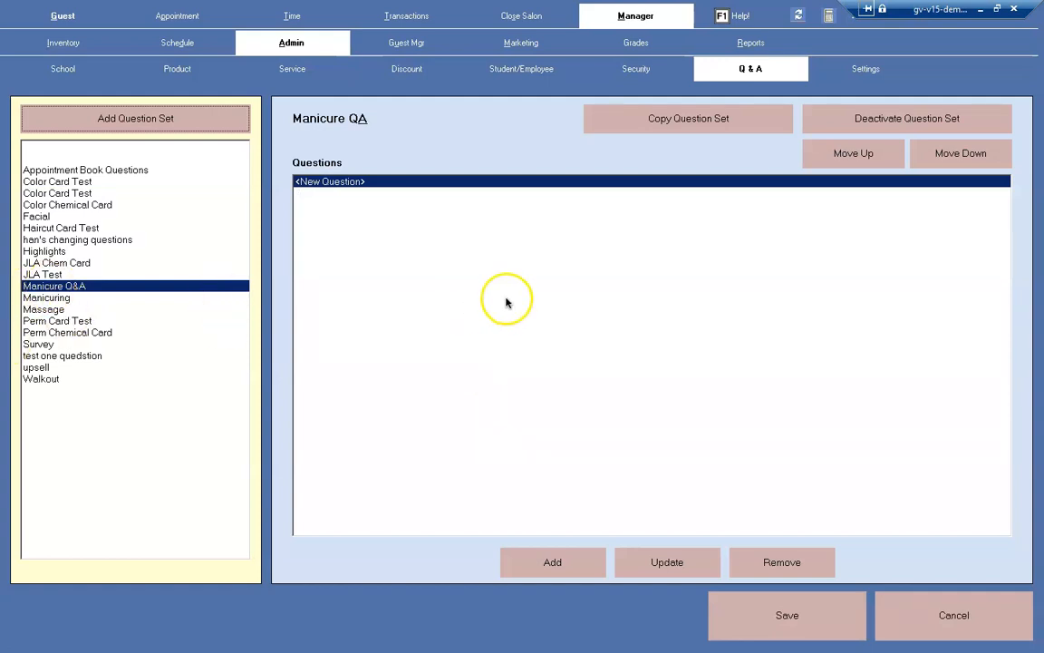
Add a select-from-list question with the prompt Shape to the Manicure Q&A set, giving it the answer square.
click(549, 562)
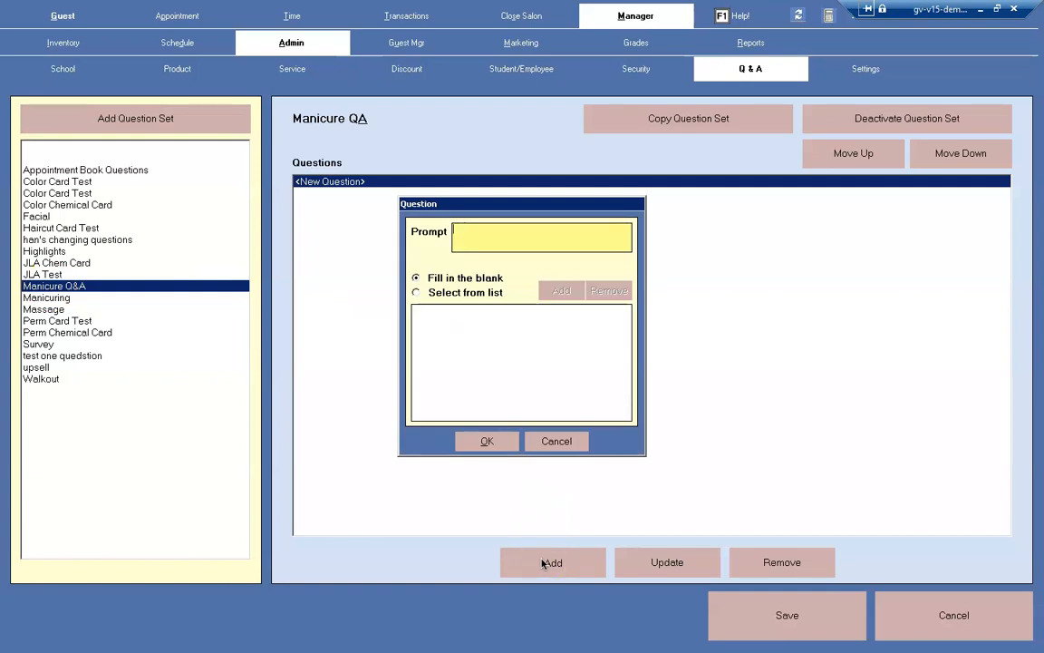
text(Shape)
click(417, 292)
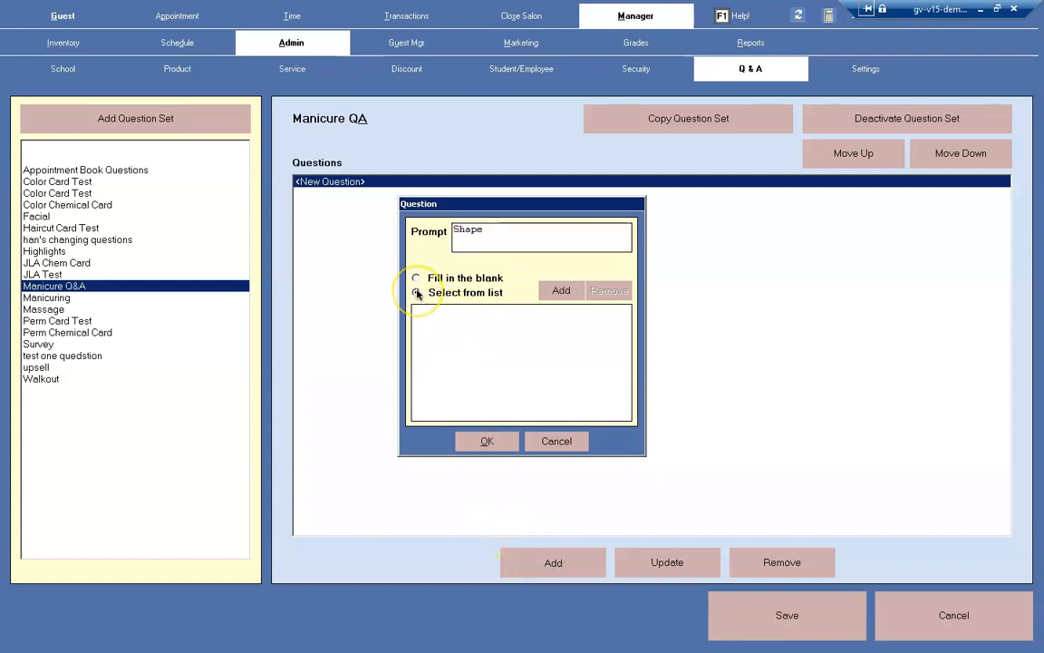
click(562, 291)
text(s)
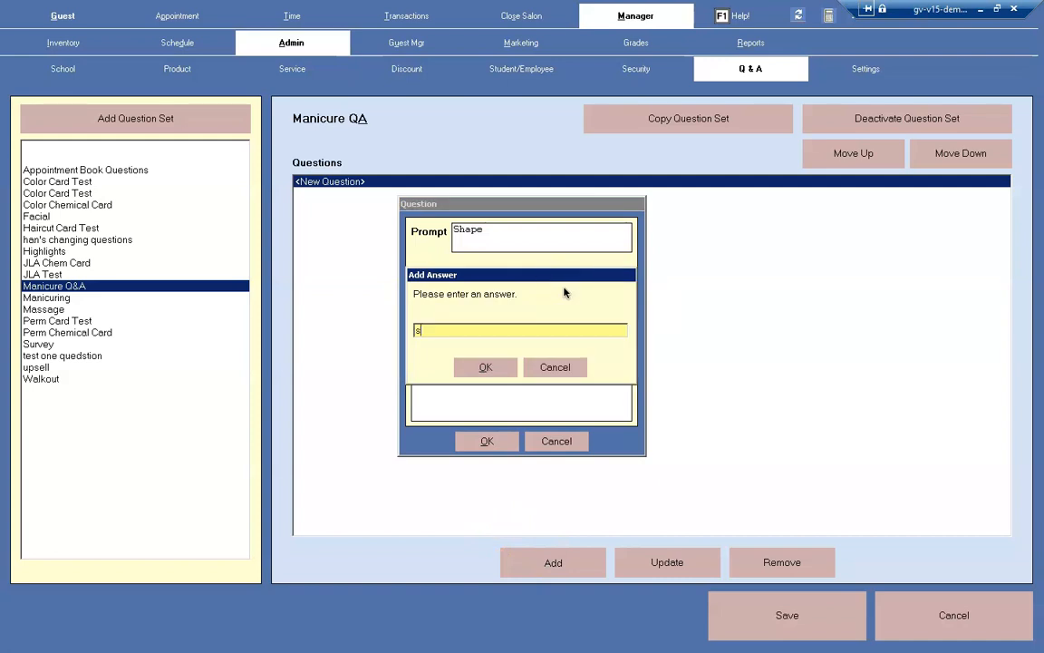
text(quare)
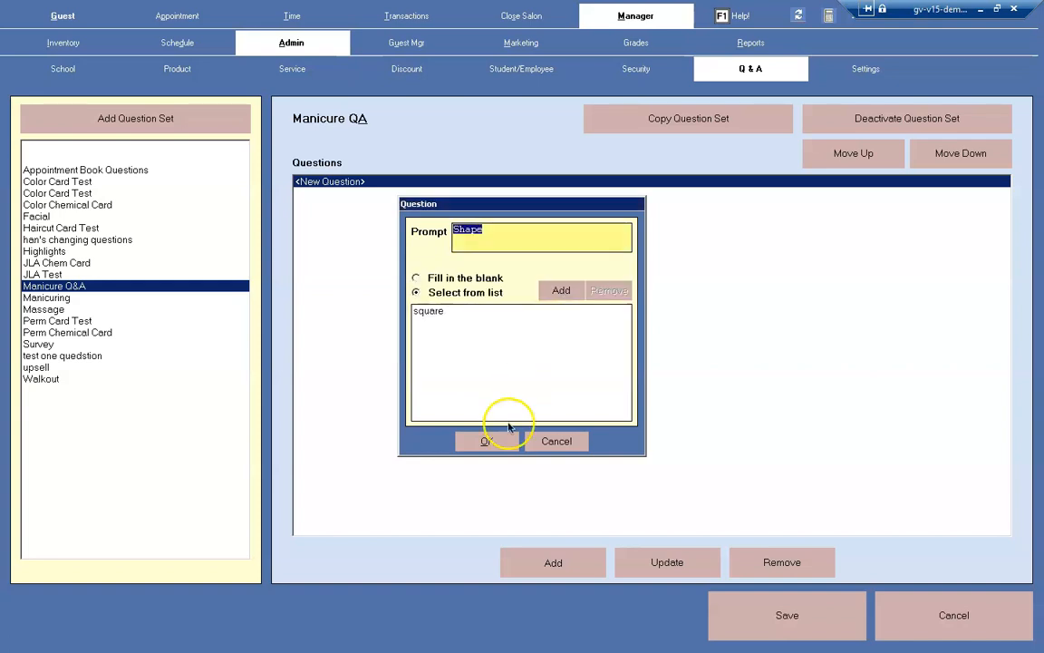
Add the answers oval and straight to the Shape question and confirm the question.
click(555, 292)
text(oval)
key(Return)
click(564, 297)
text(straight)
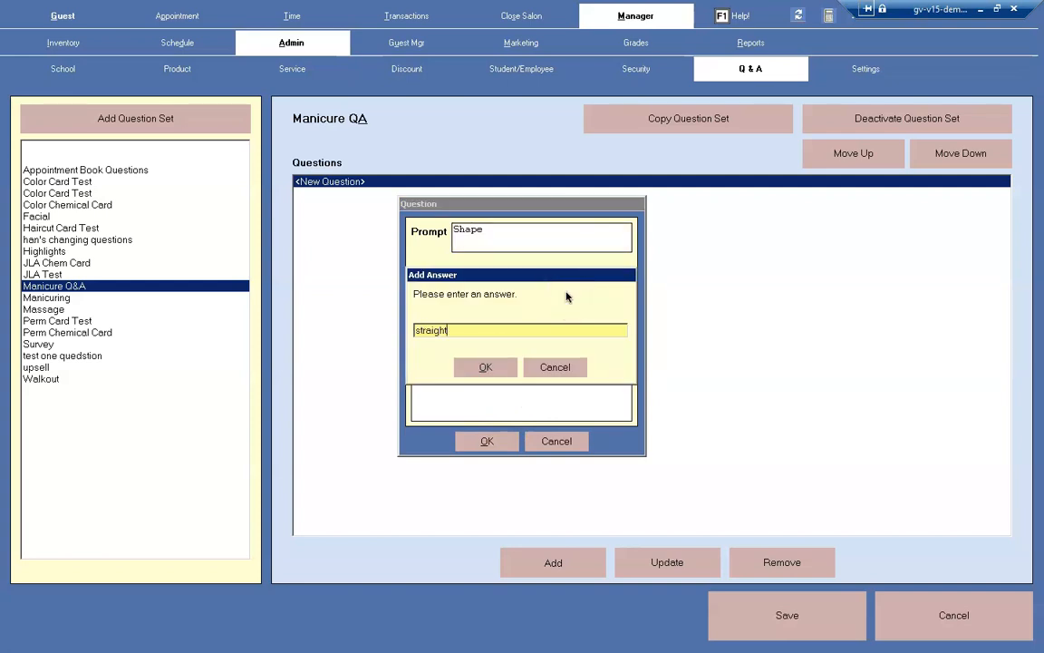
key(Return)
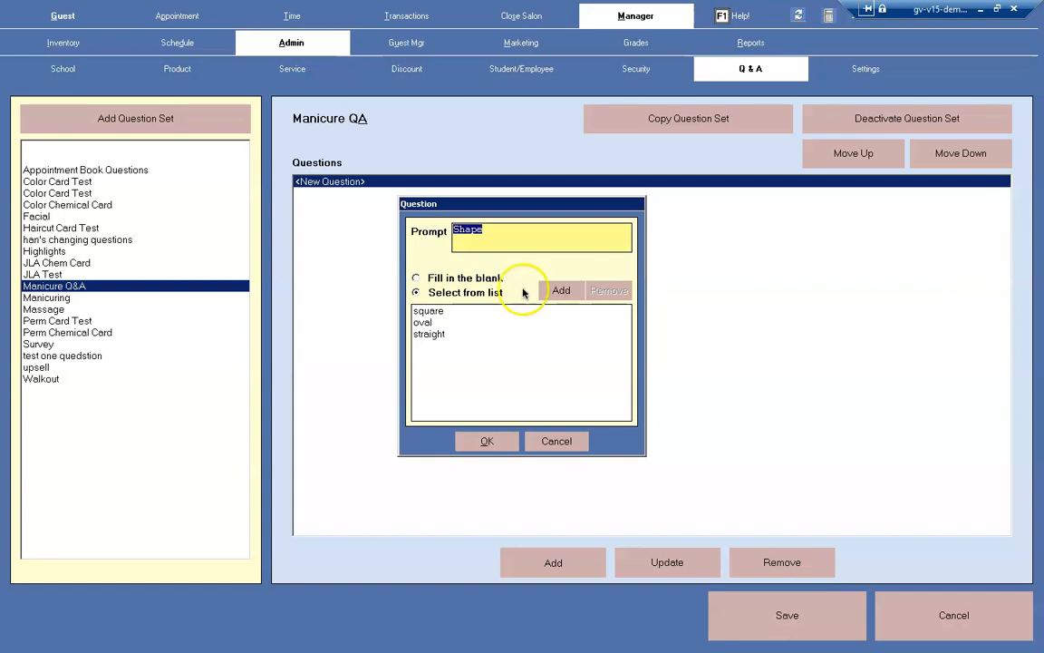
click(470, 448)
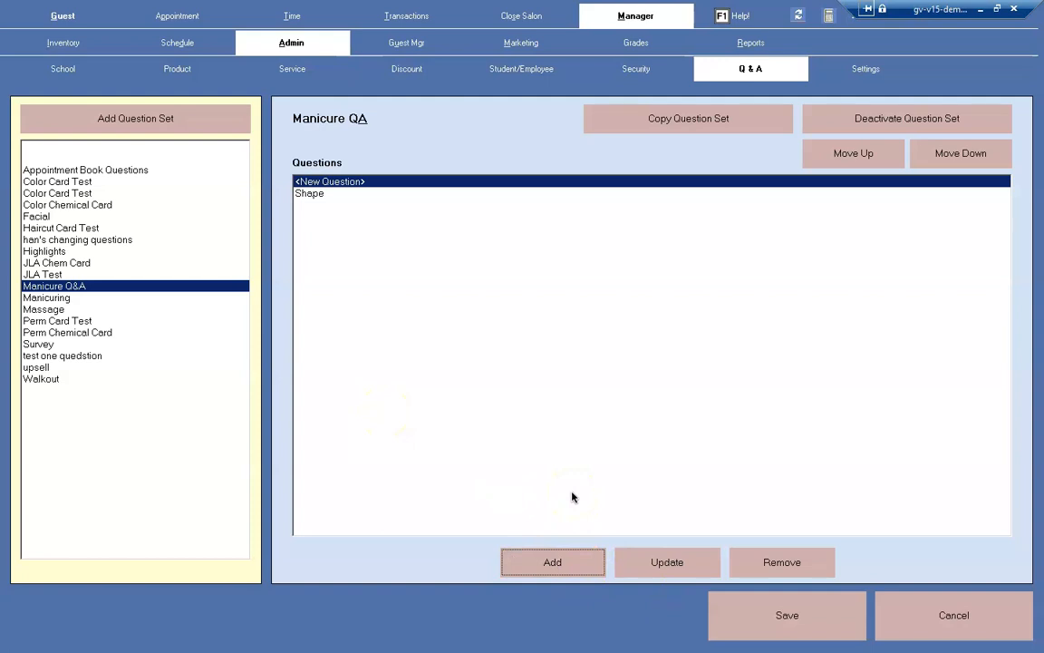
click(339, 195)
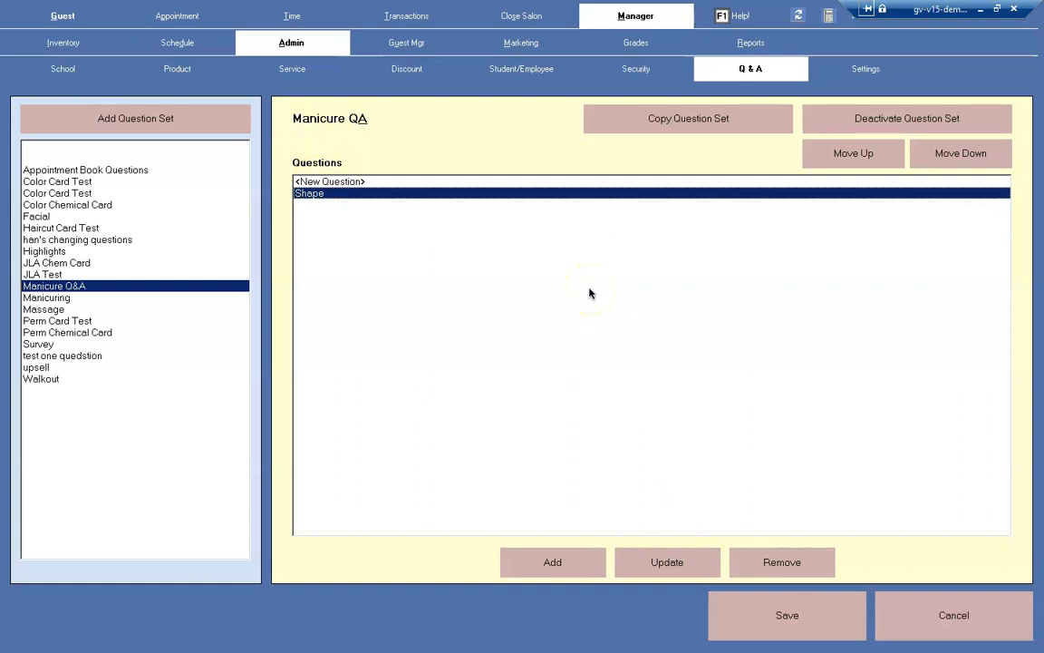
click(585, 569)
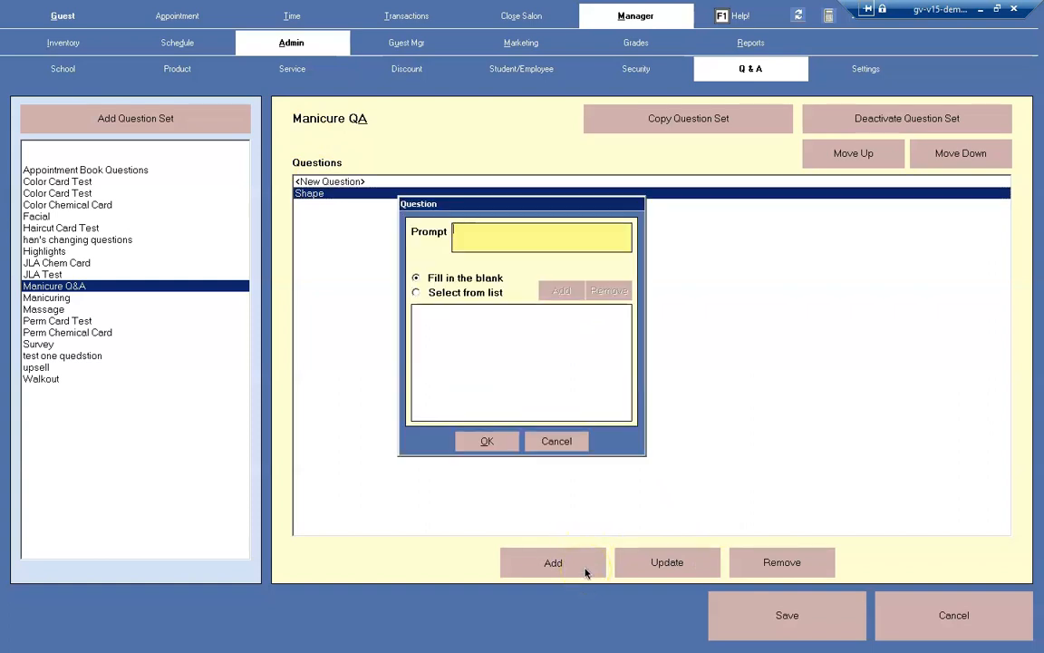
click(555, 442)
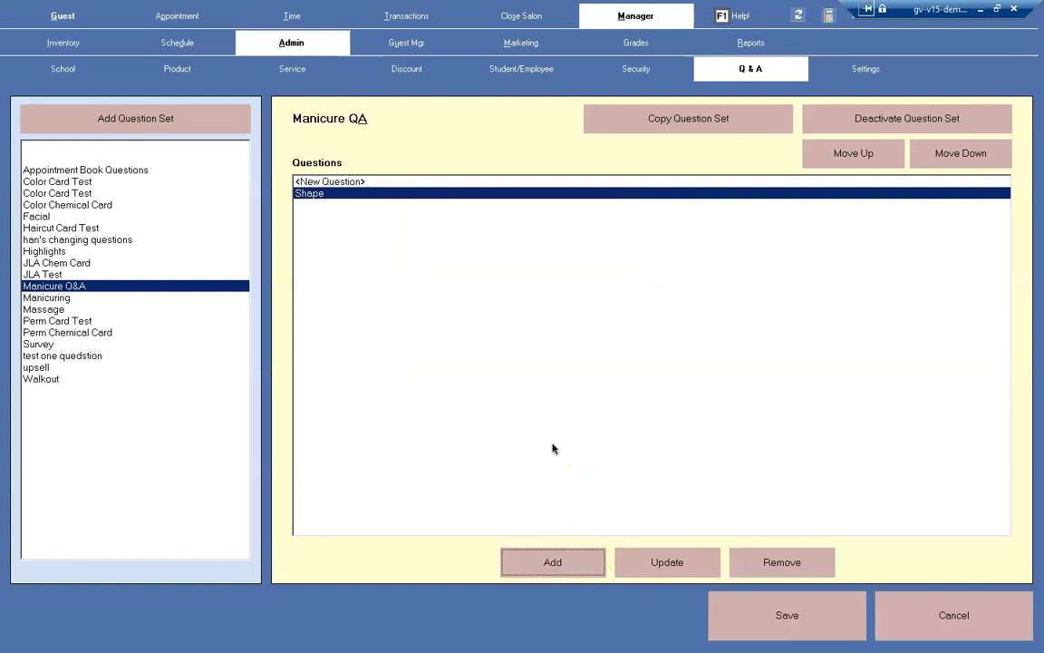
Save the Manicure Q&A question set.
click(729, 624)
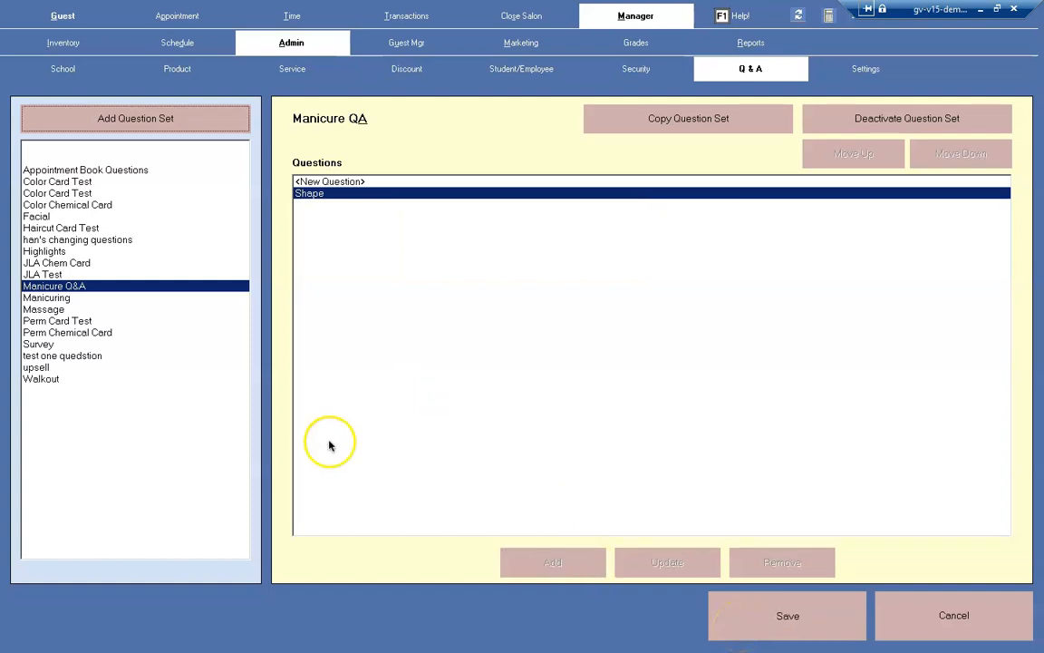
click(110, 302)
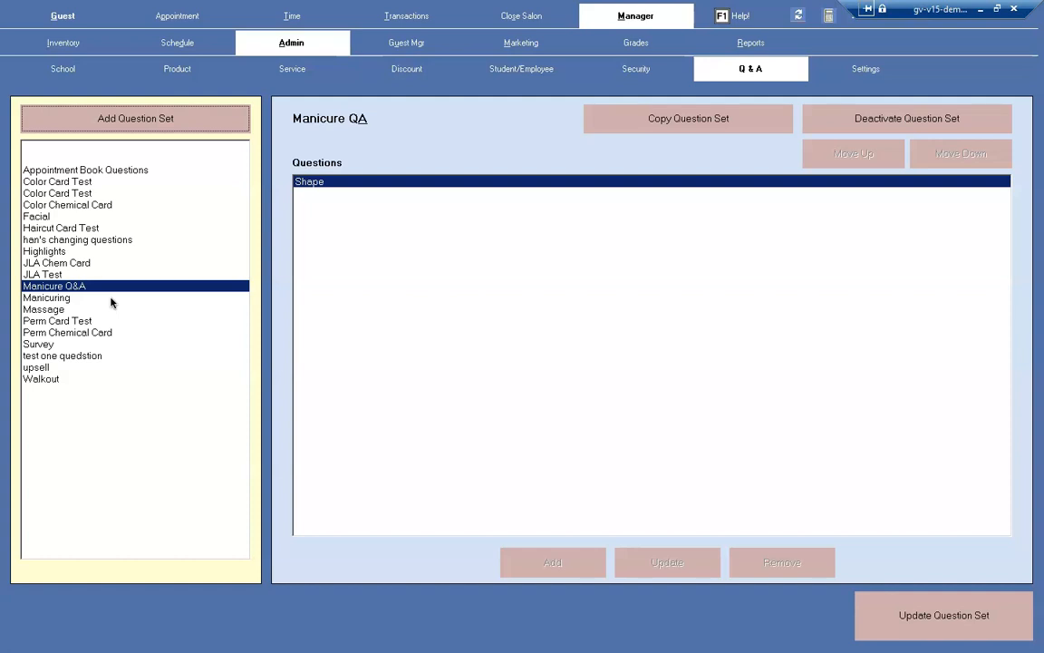
Deactivate the first of the two duplicate Color Card Test question sets and select the remaining one.
click(97, 182)
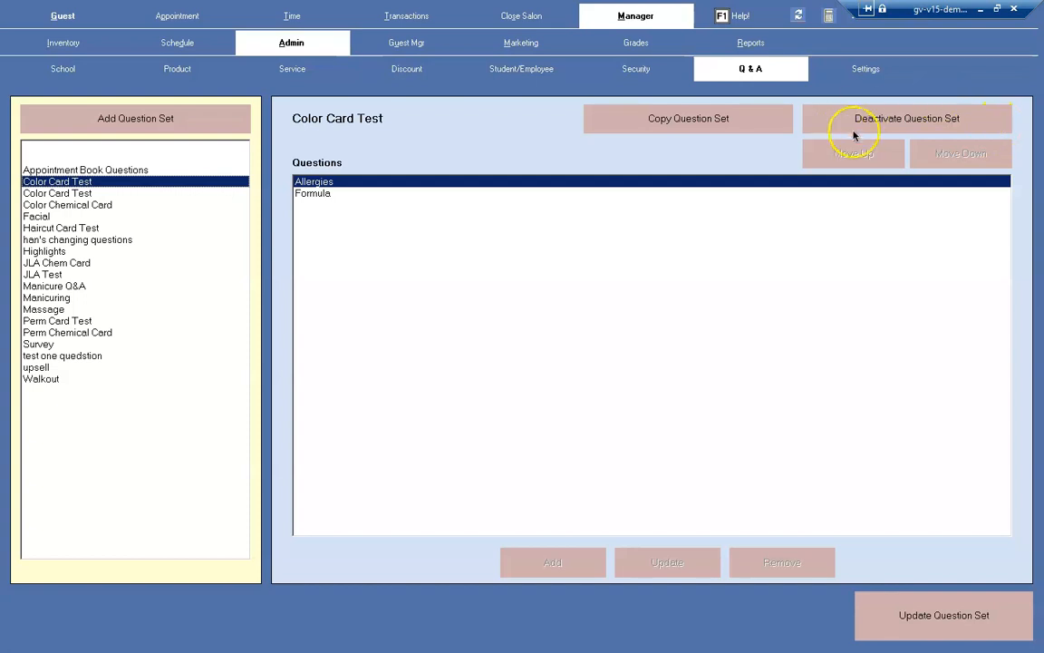
click(927, 121)
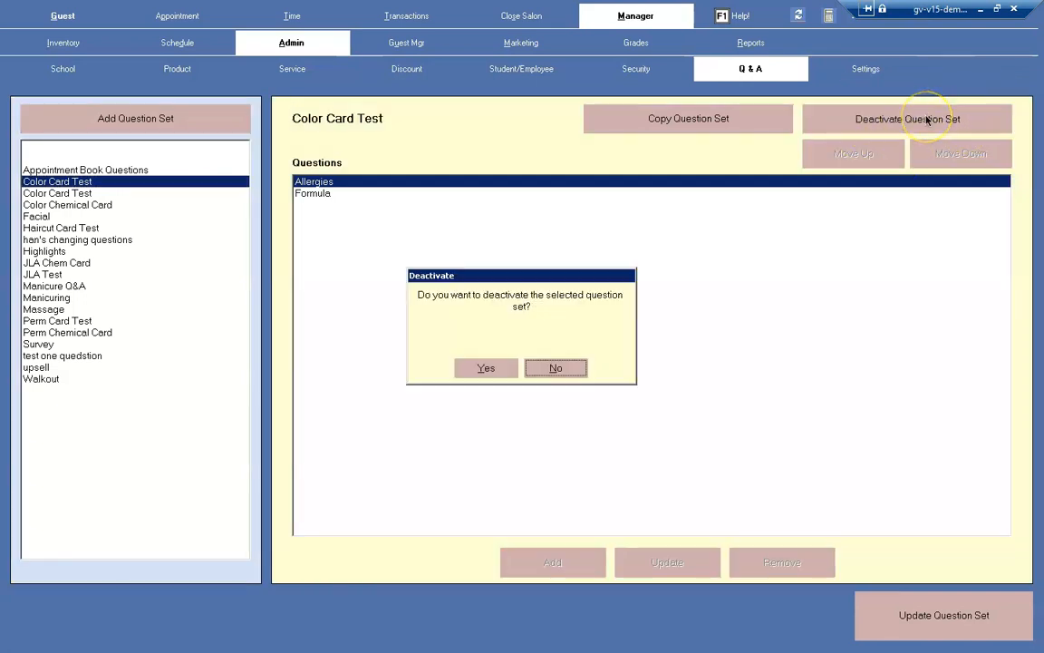
click(484, 368)
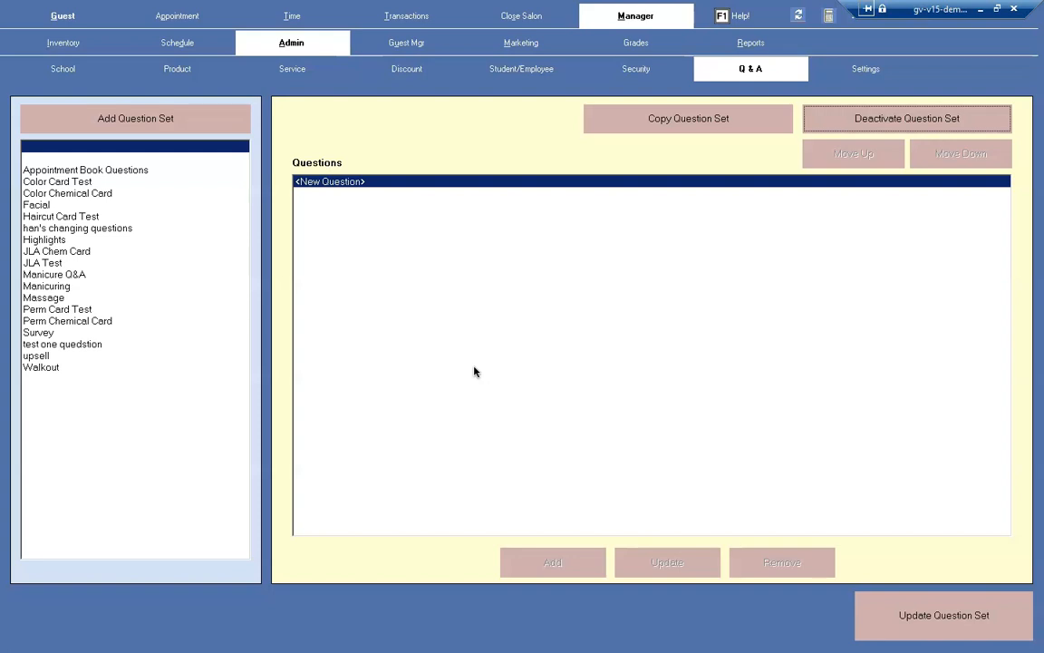
click(80, 183)
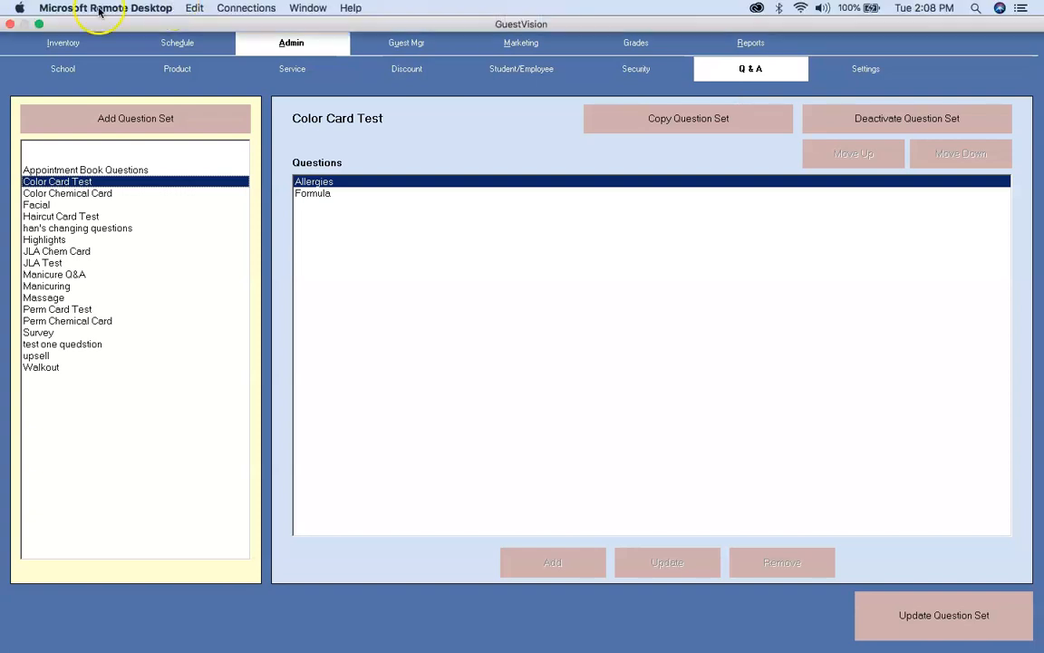
Open the service administration and view the CURLING IRON service's chemical card setting.
click(65, 17)
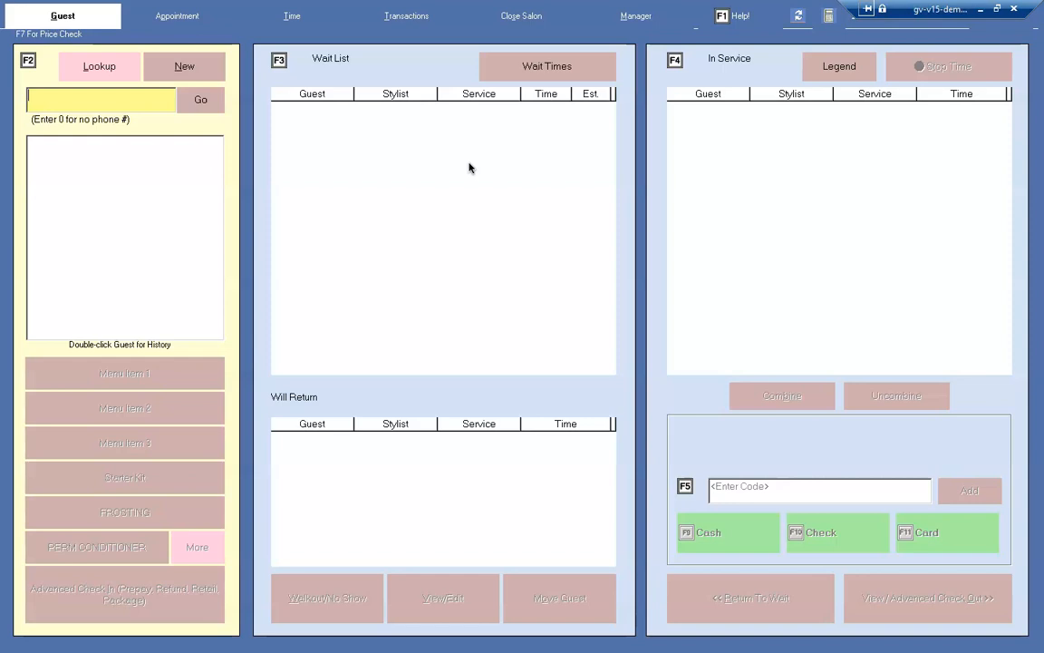
click(624, 18)
click(287, 43)
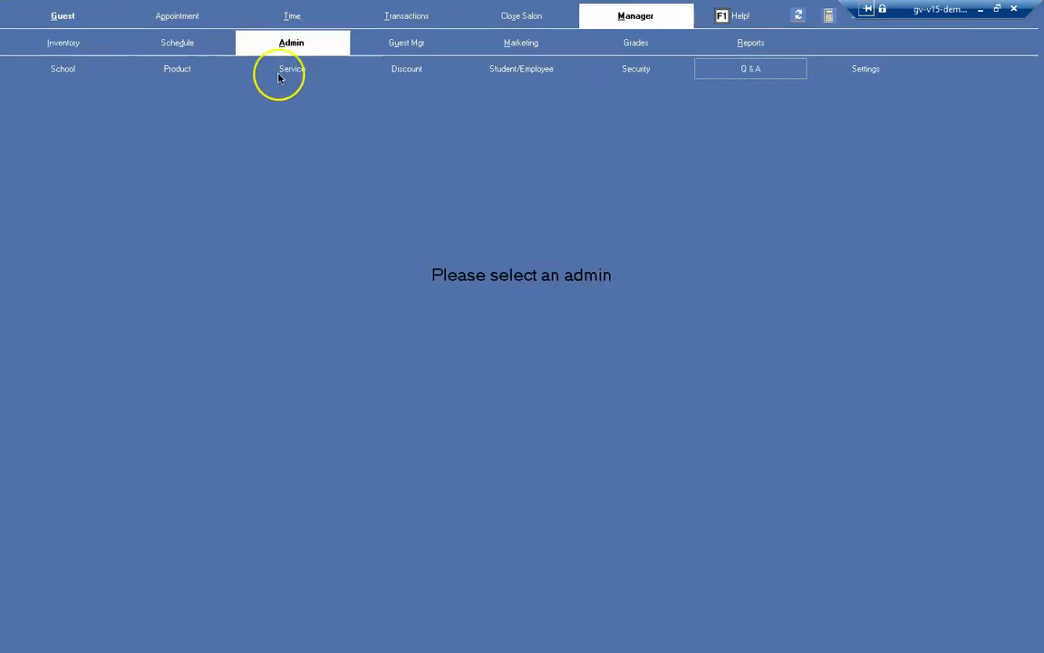
click(291, 69)
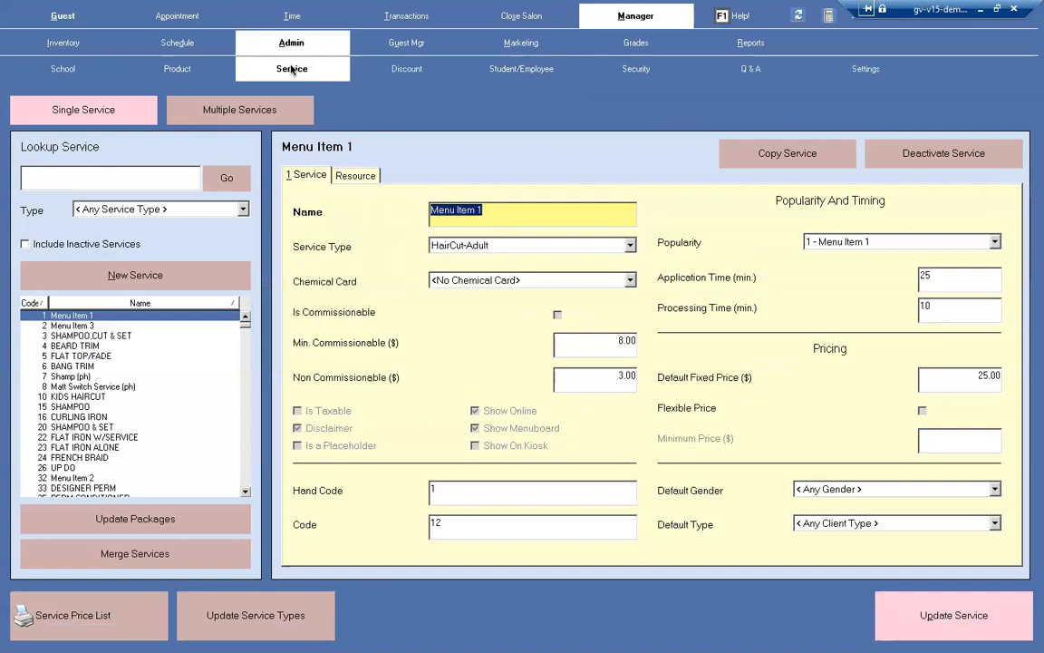
click(86, 416)
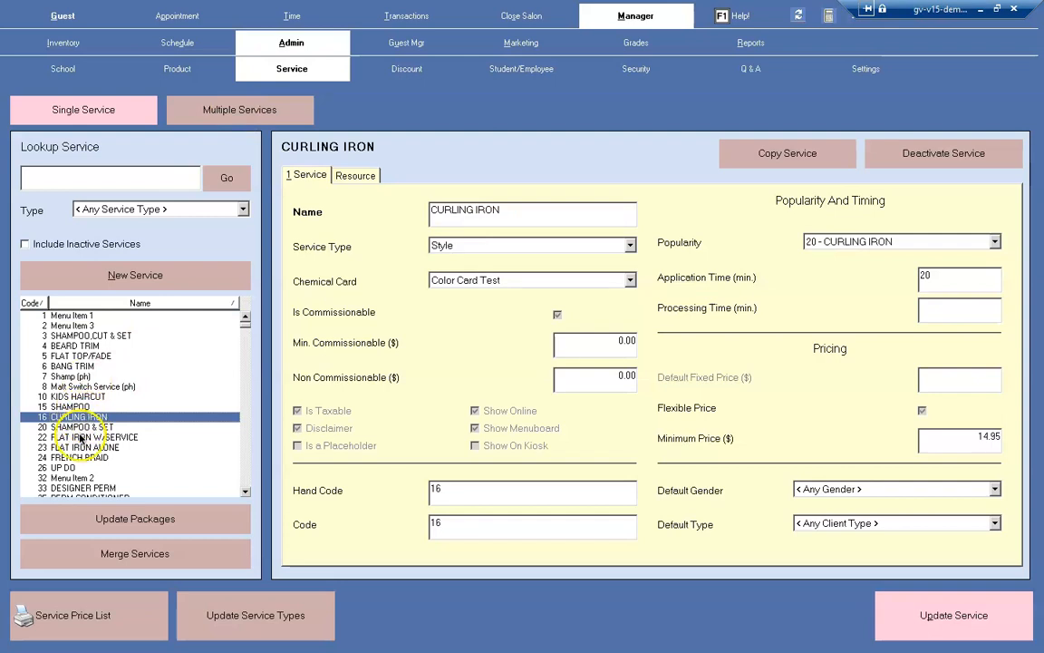
Assign the Color Card Test chemical card to the FLAT IRON W/SERVICE service and save the service.
click(80, 437)
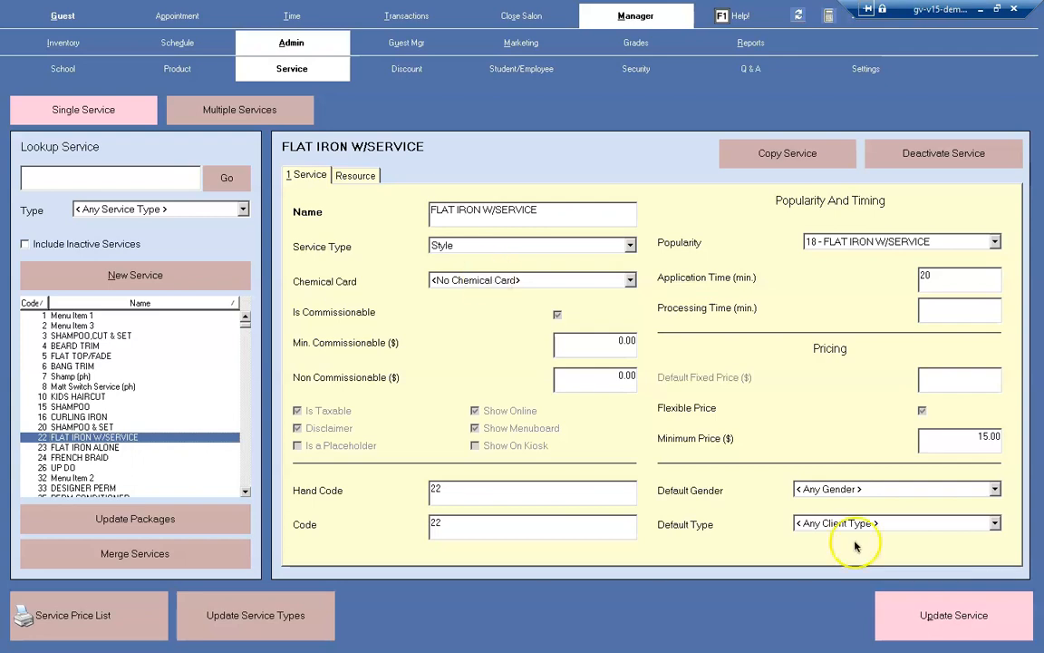
click(943, 622)
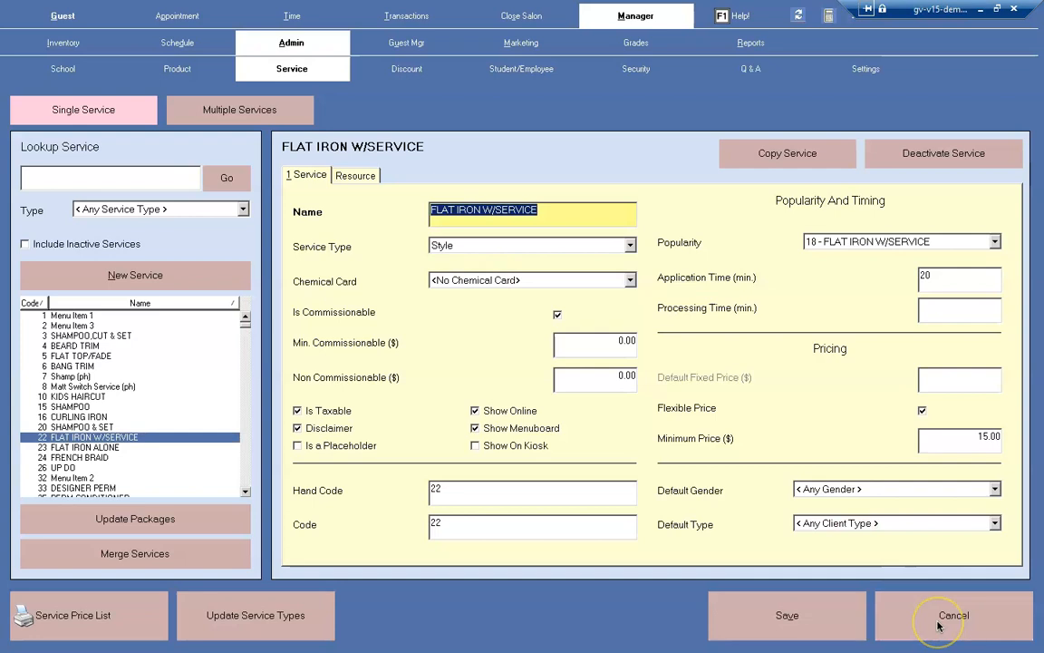
click(631, 282)
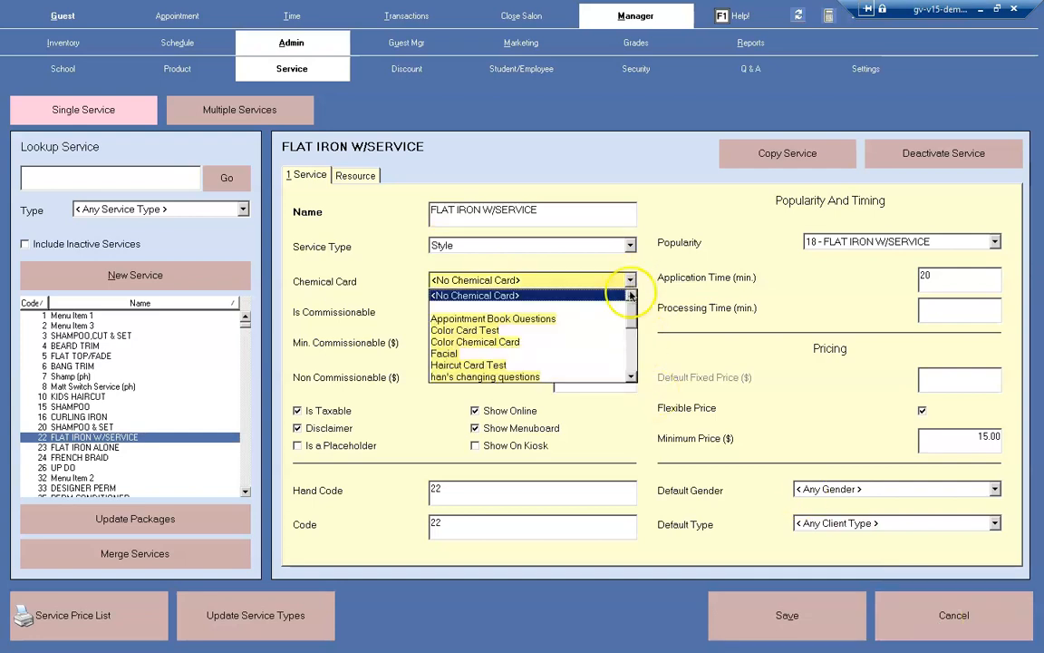
scroll(630, 327, down, 4)
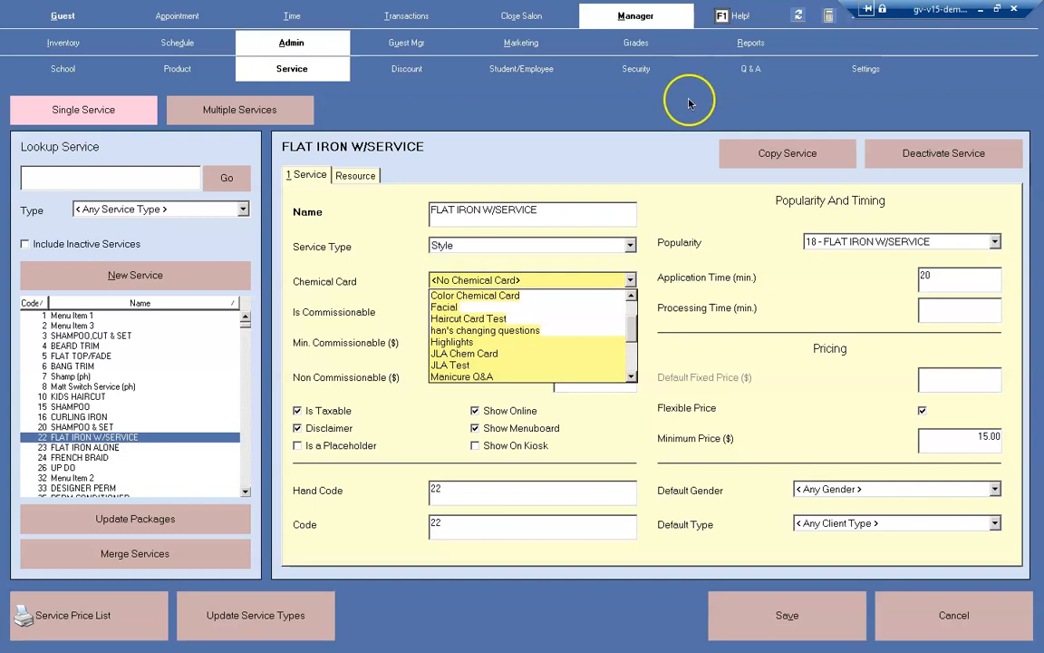
drag(635, 331, 618, 294)
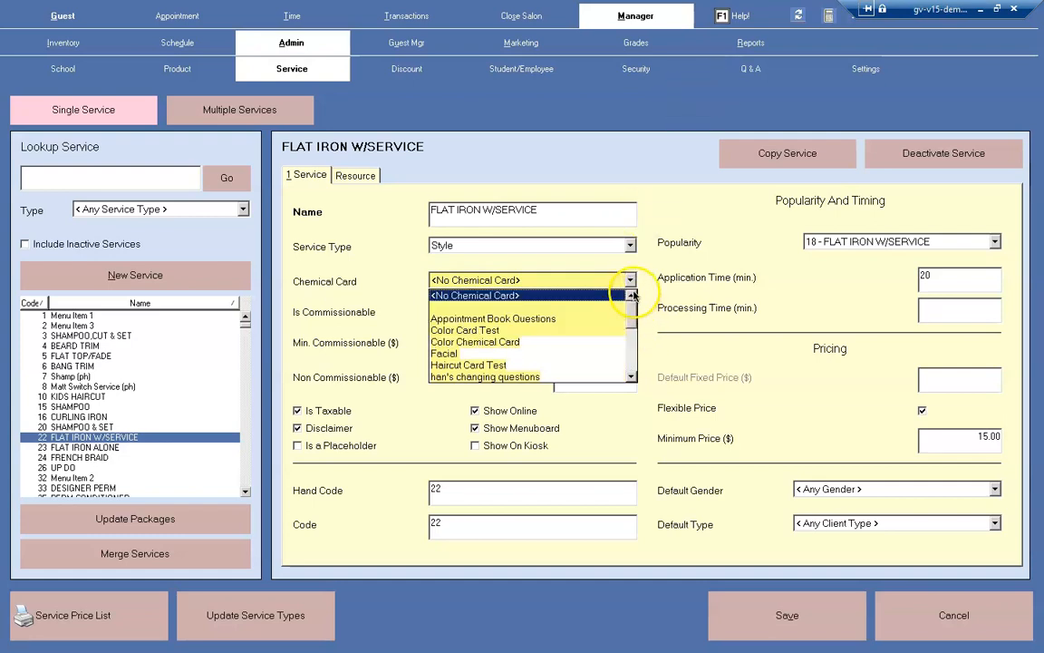
click(538, 332)
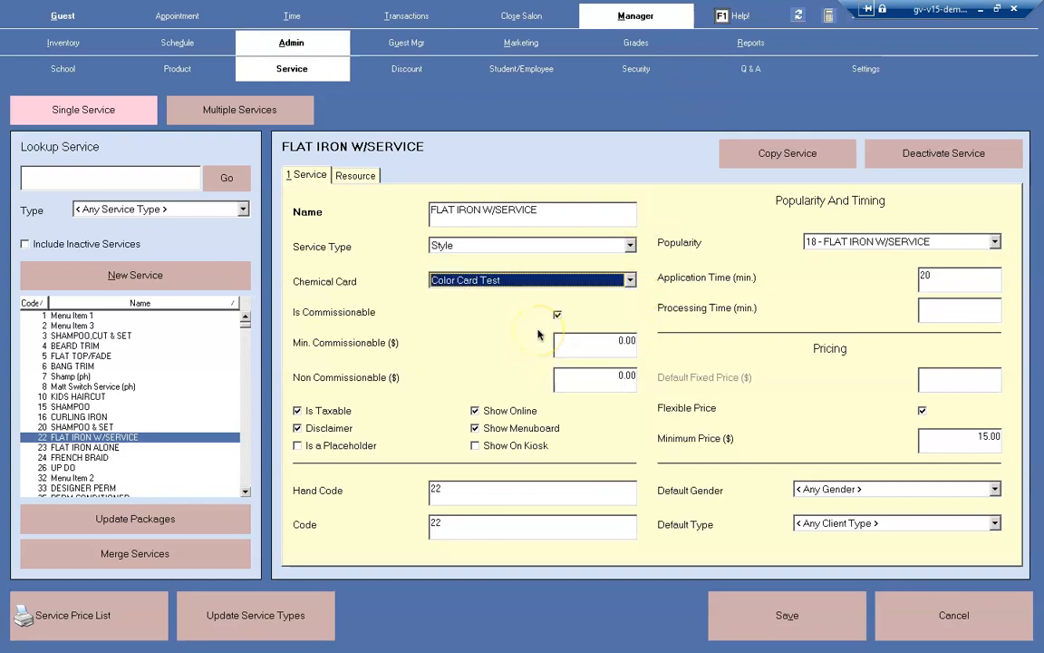
click(789, 613)
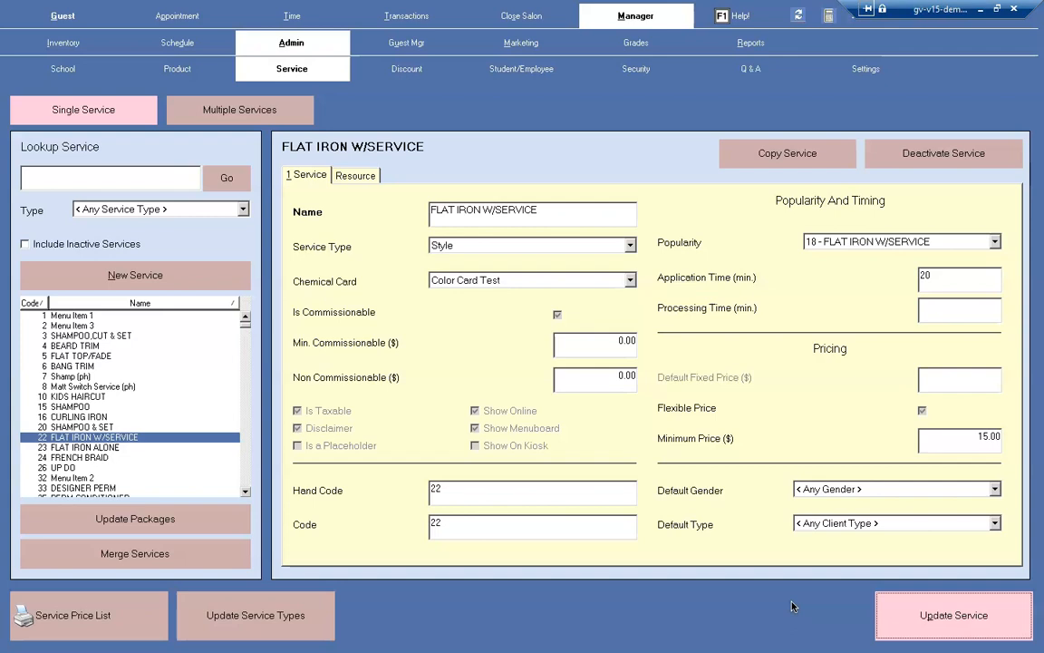
View the transactions for 2020-03-16.
click(422, 16)
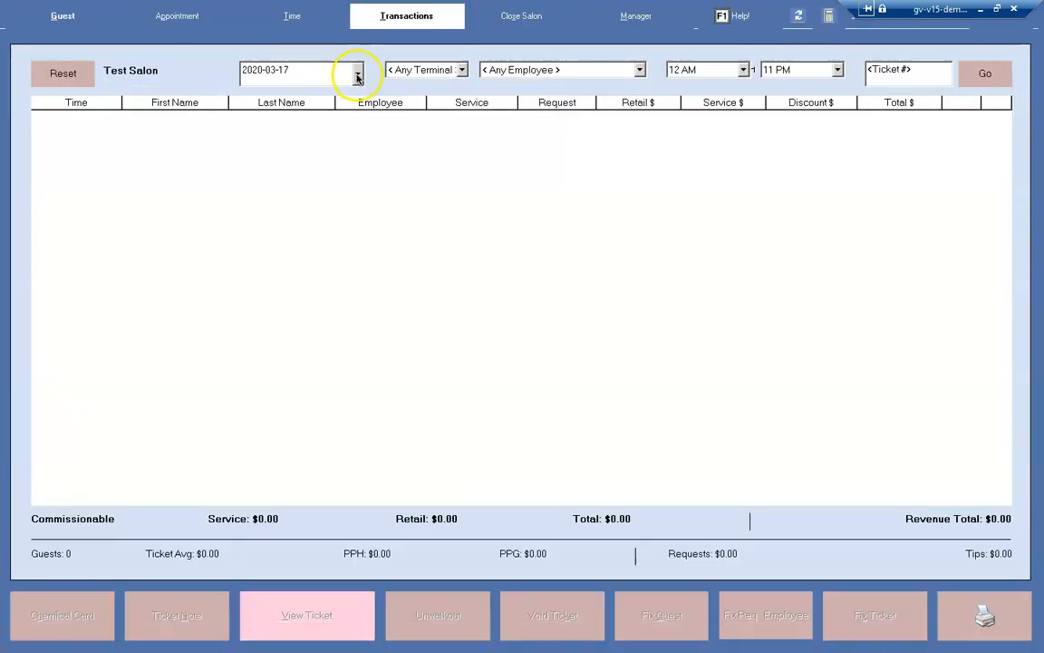
click(359, 77)
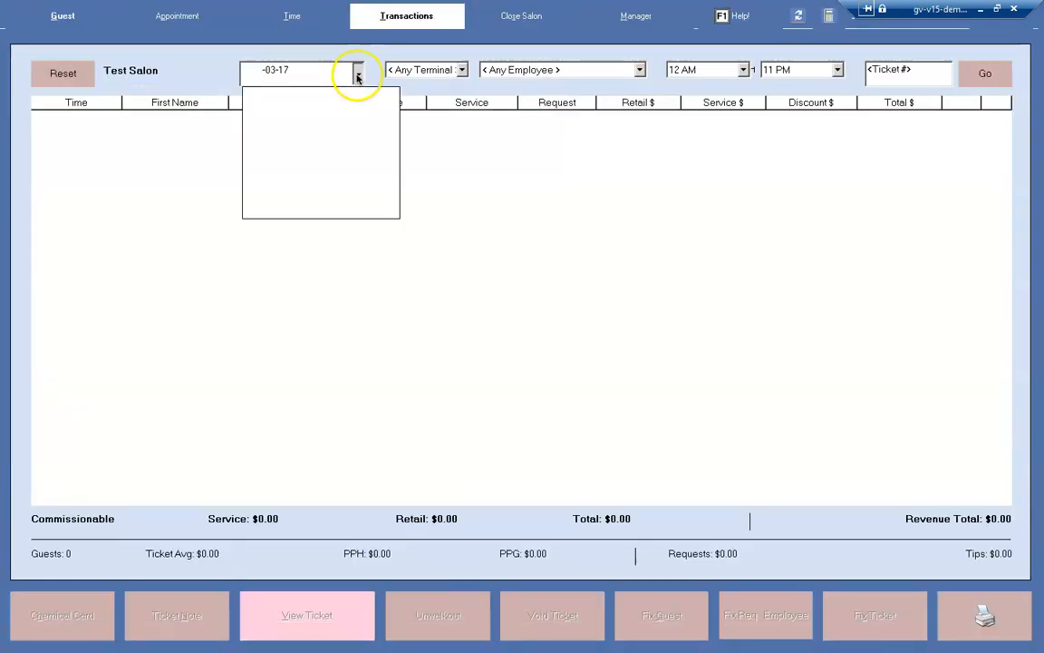
click(276, 172)
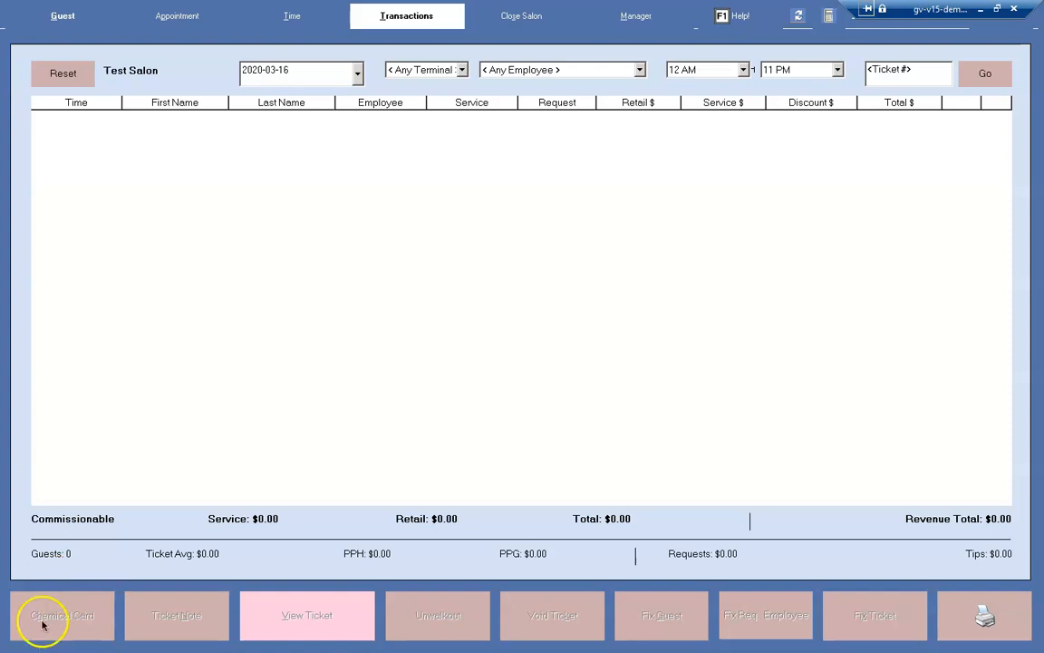
Search guests for "test" and start an advanced check-in for a test guest as a new guest with No Reason, leaving the email blank.
click(63, 16)
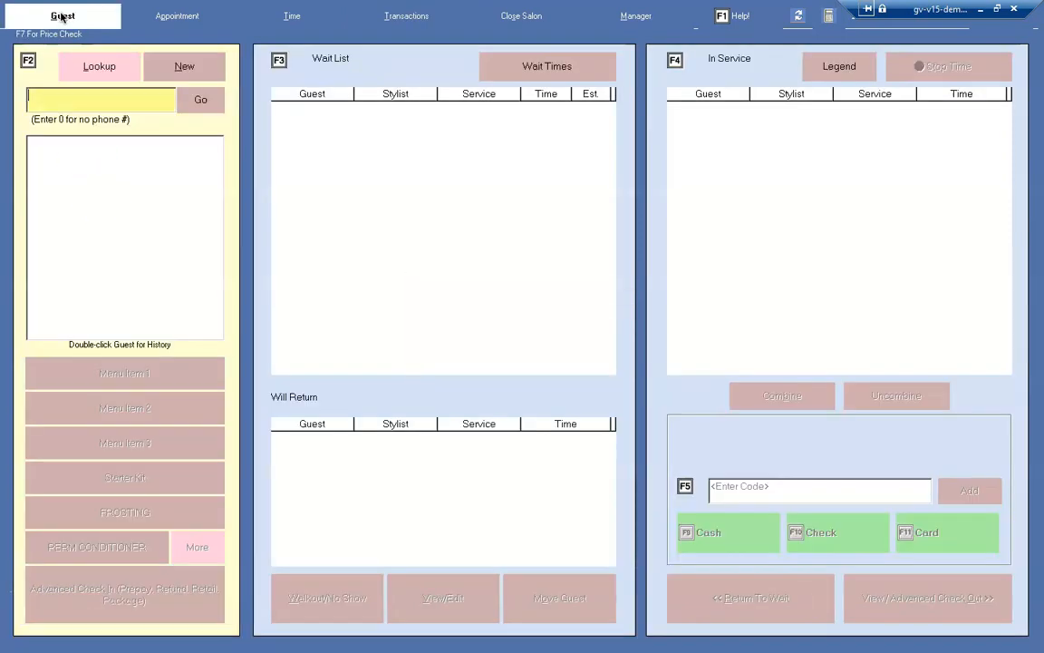
text(test)
key(Return)
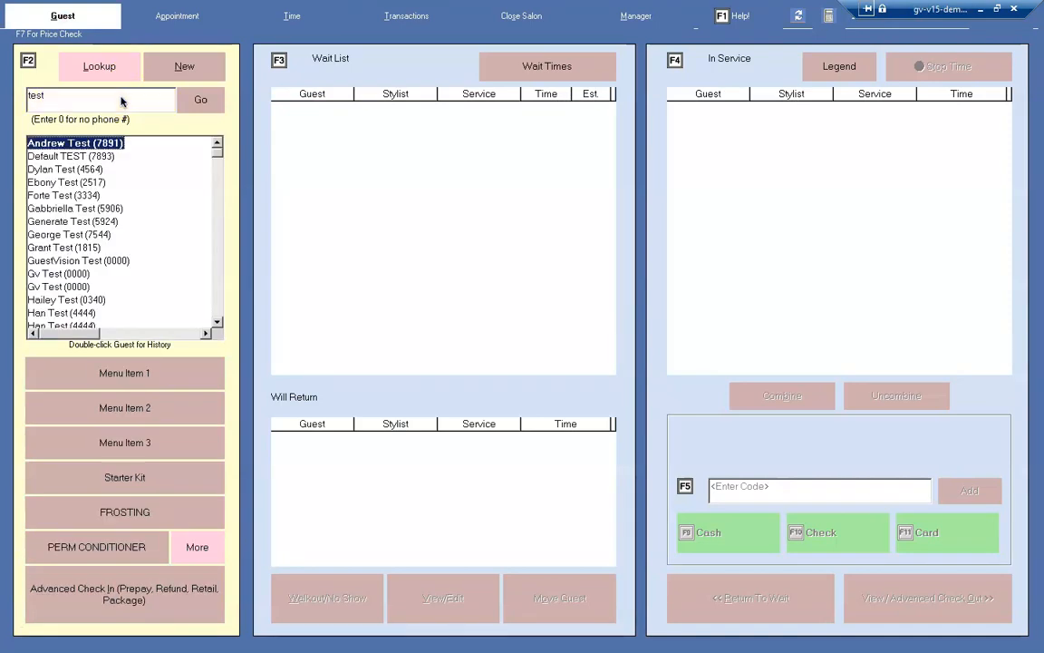
click(81, 208)
click(94, 610)
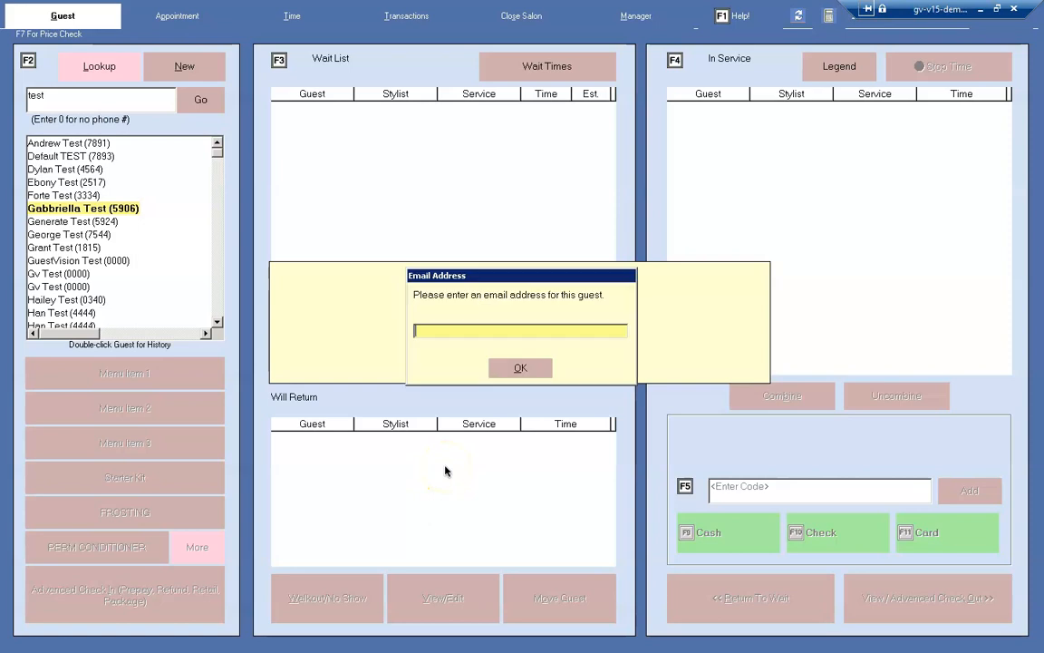
click(520, 367)
click(481, 386)
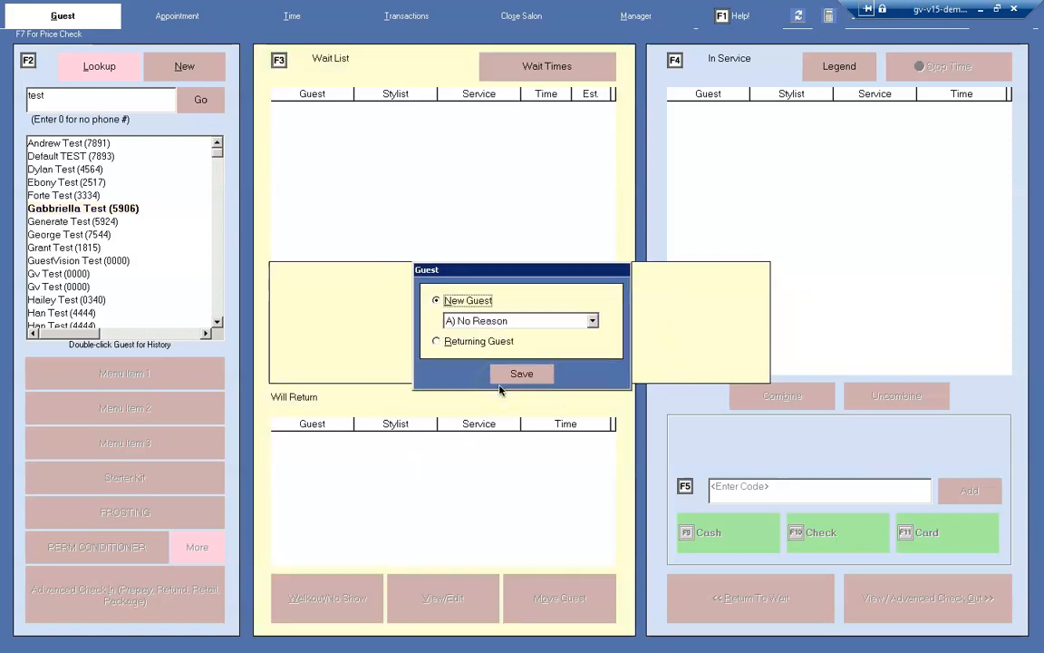
click(516, 377)
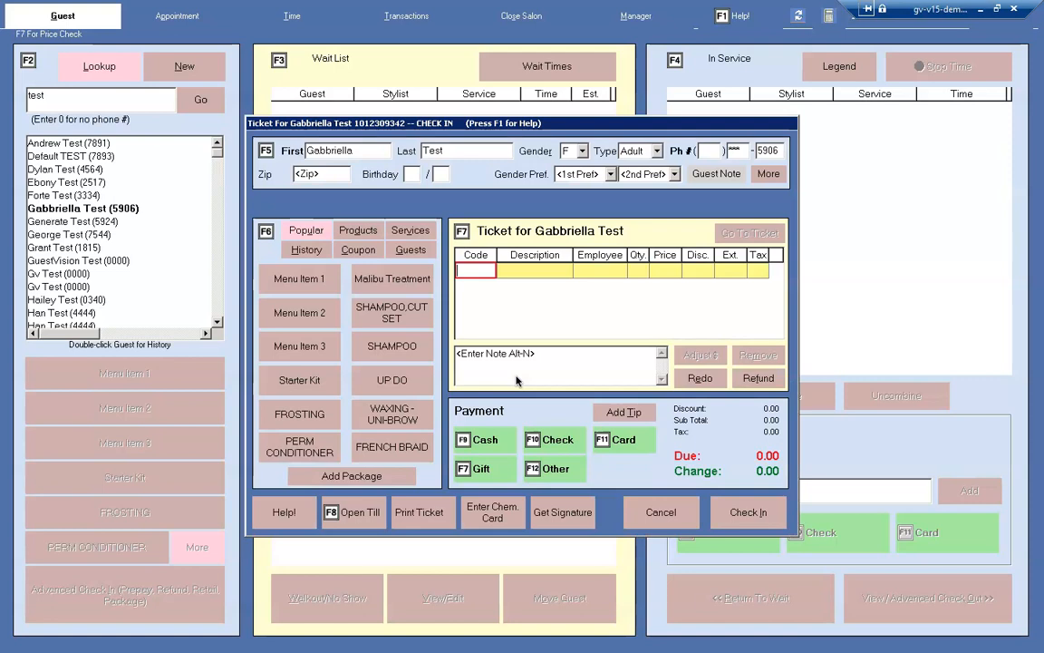
Add PERM CONDITIONER to the ticket to examine its chemical card questions, and cancel the check-in.
click(313, 448)
click(522, 368)
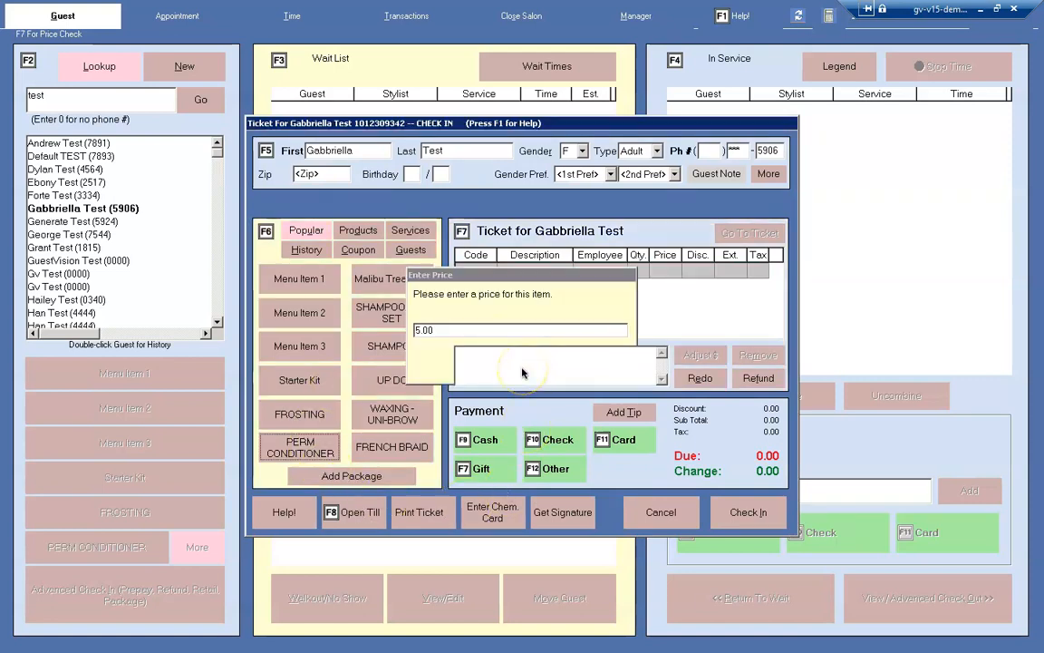
click(492, 515)
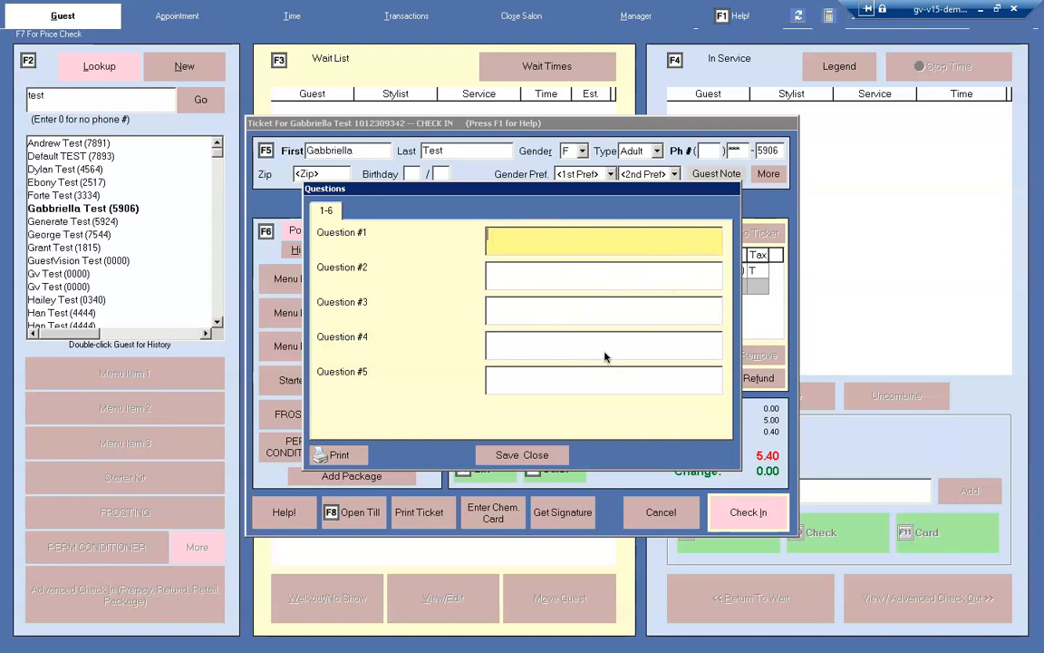
click(557, 453)
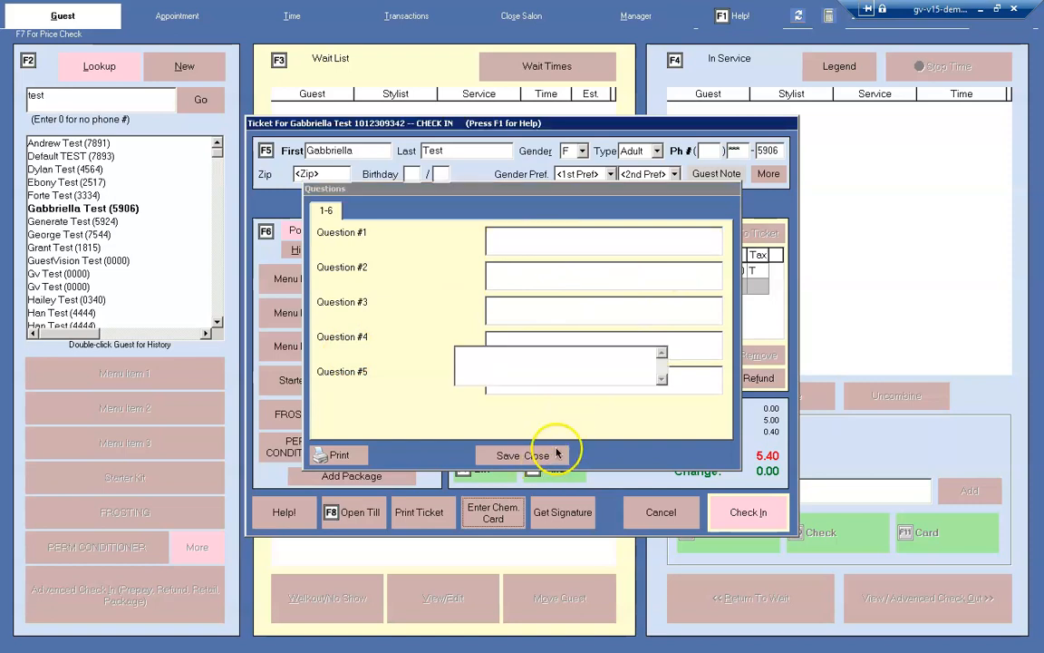
click(631, 509)
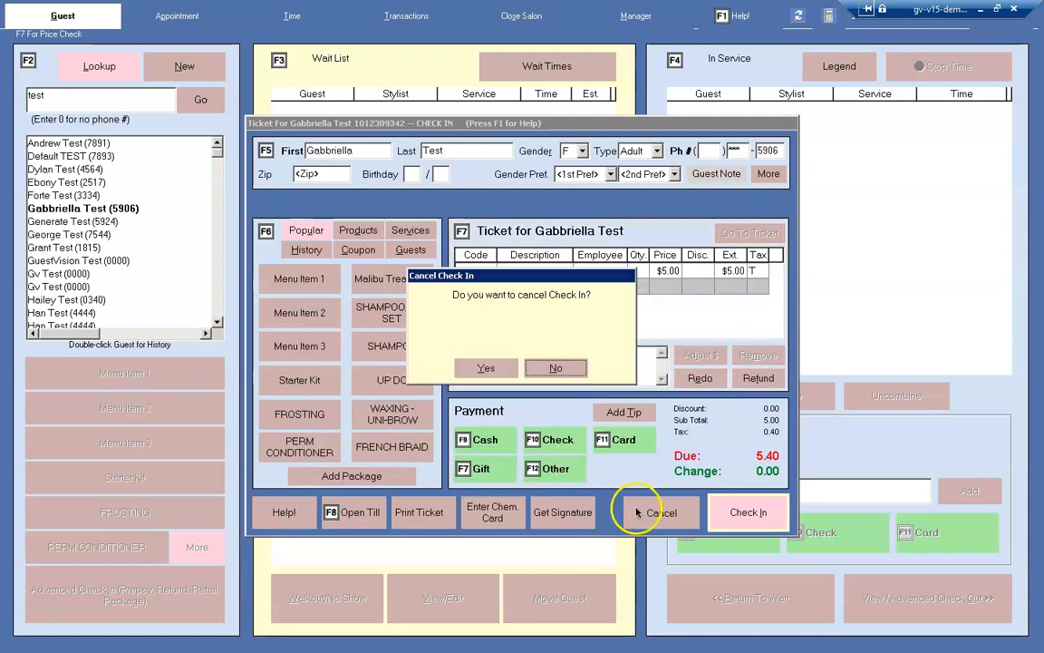
click(490, 368)
Review the changing questions and Facial sets in the Q & A administration, and return to the service administration.
click(634, 18)
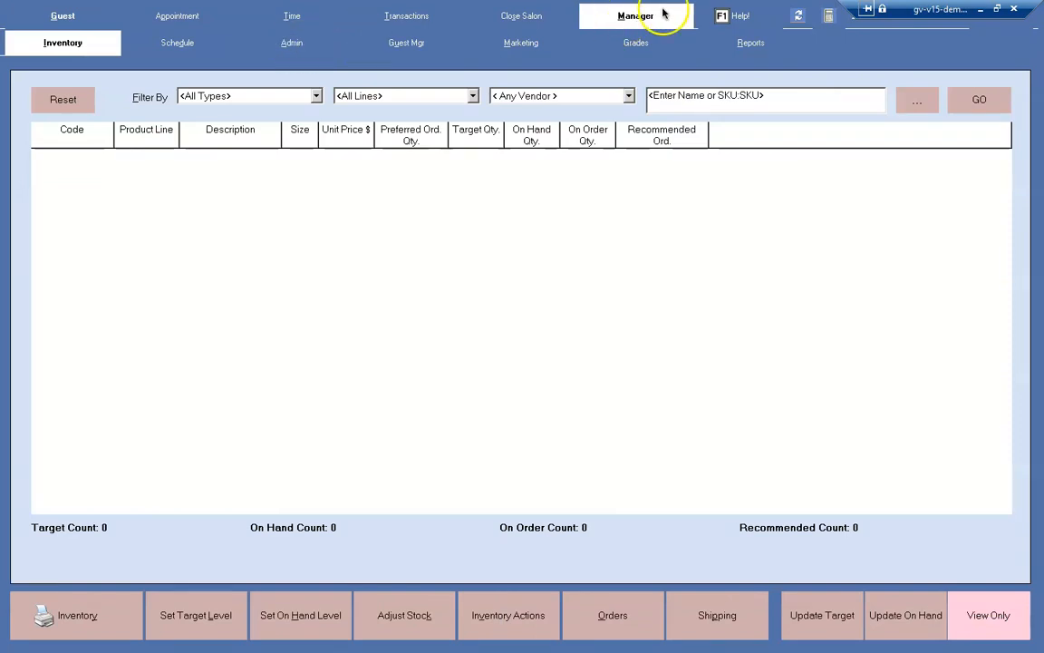
click(293, 43)
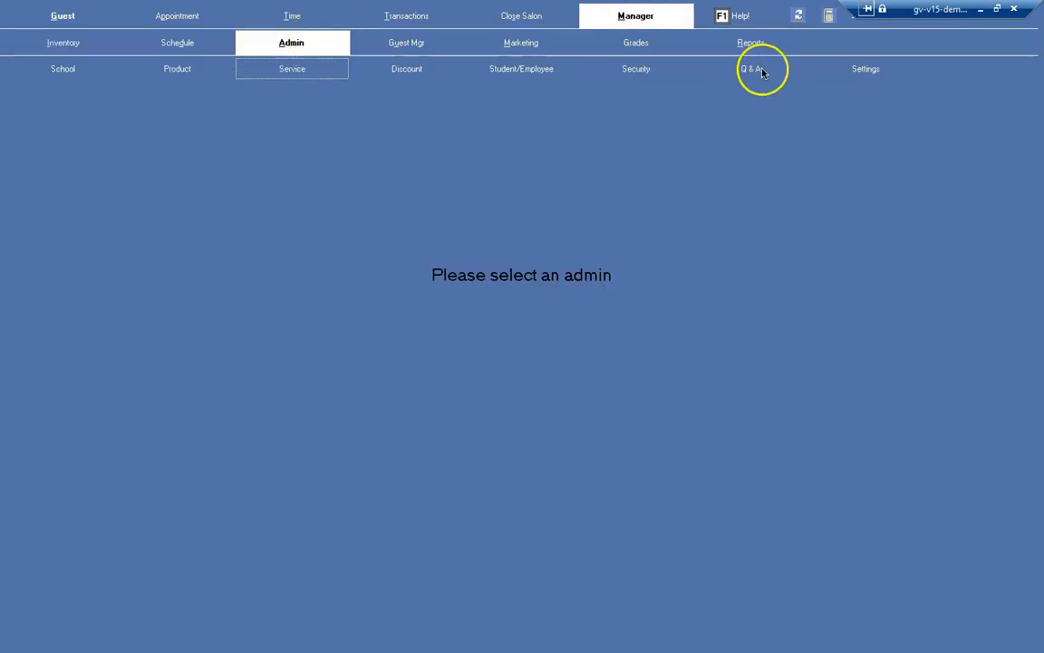
click(760, 70)
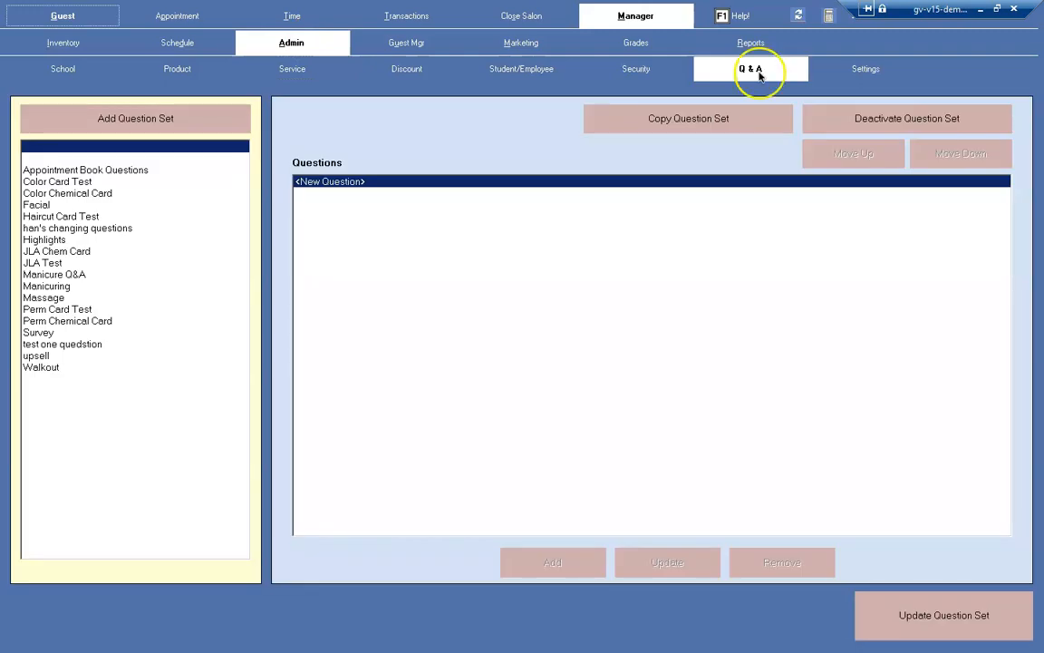
click(118, 227)
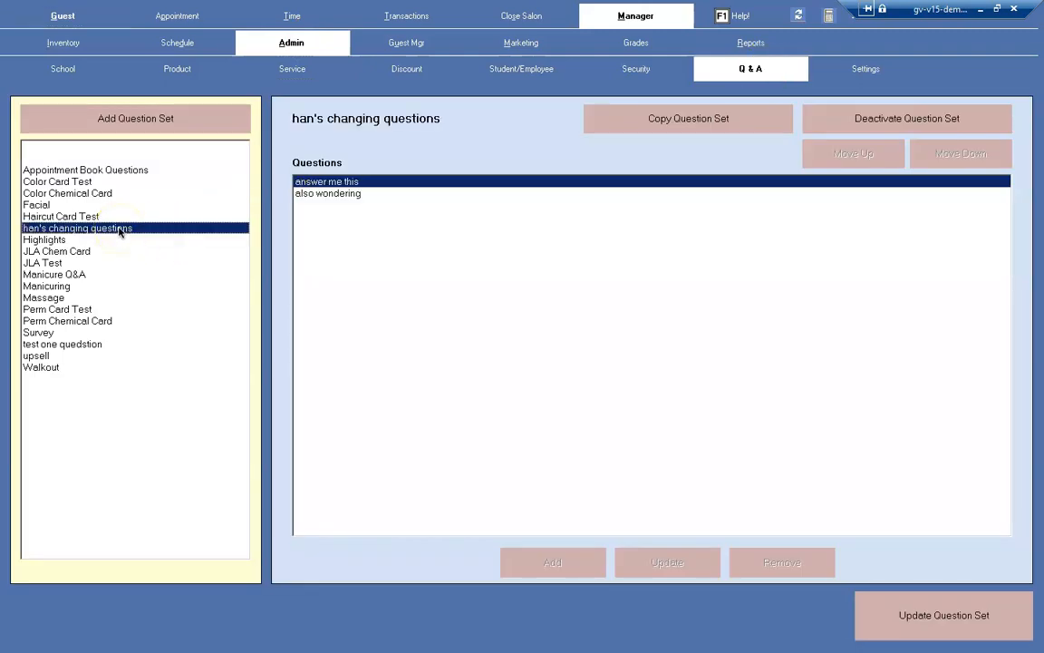
click(119, 206)
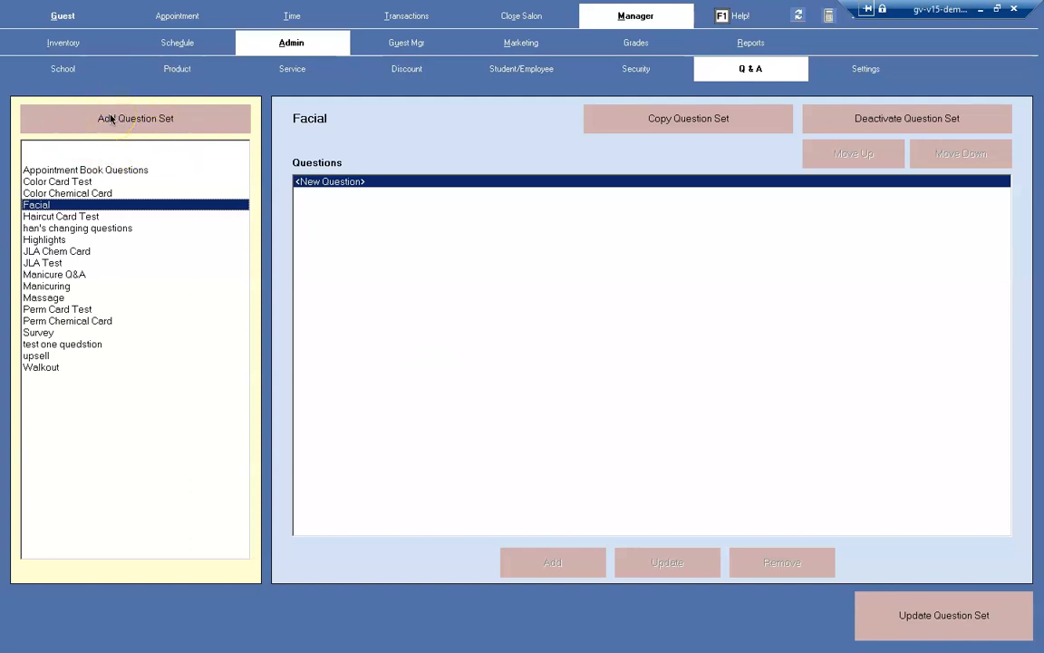
click(302, 72)
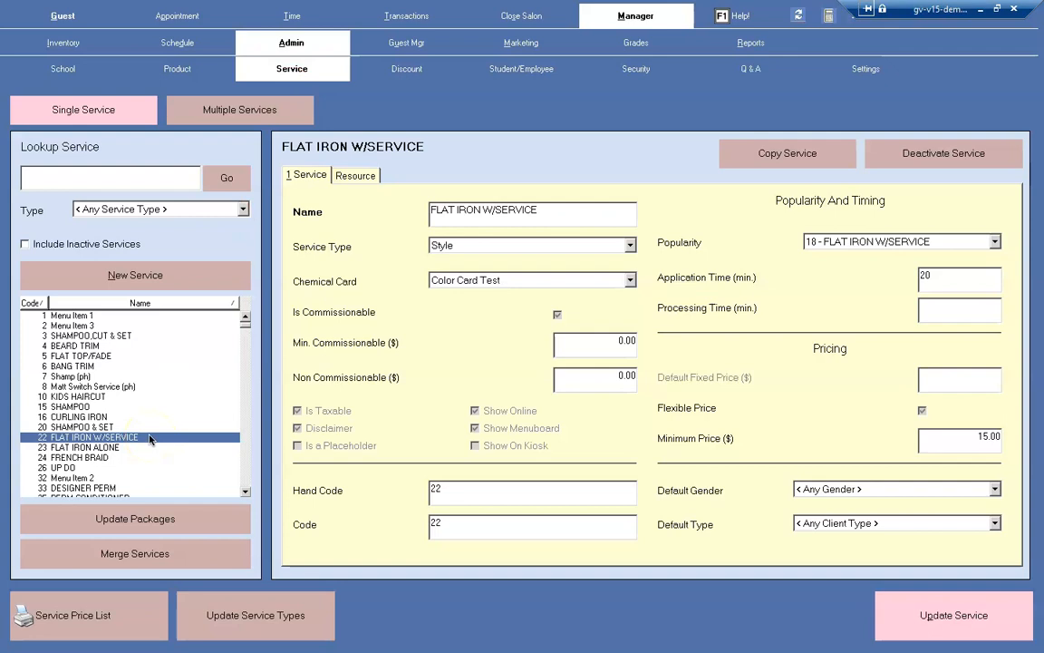
Assign the Manicure Q&A chemical card to the SHAMPOO service and save the service.
click(82, 387)
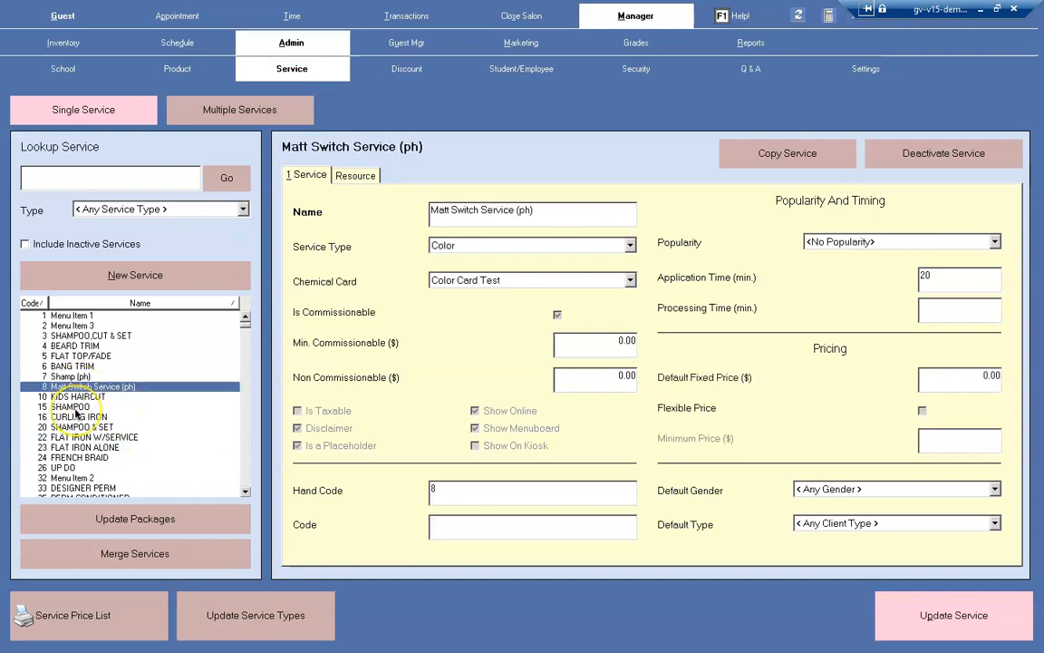
click(75, 407)
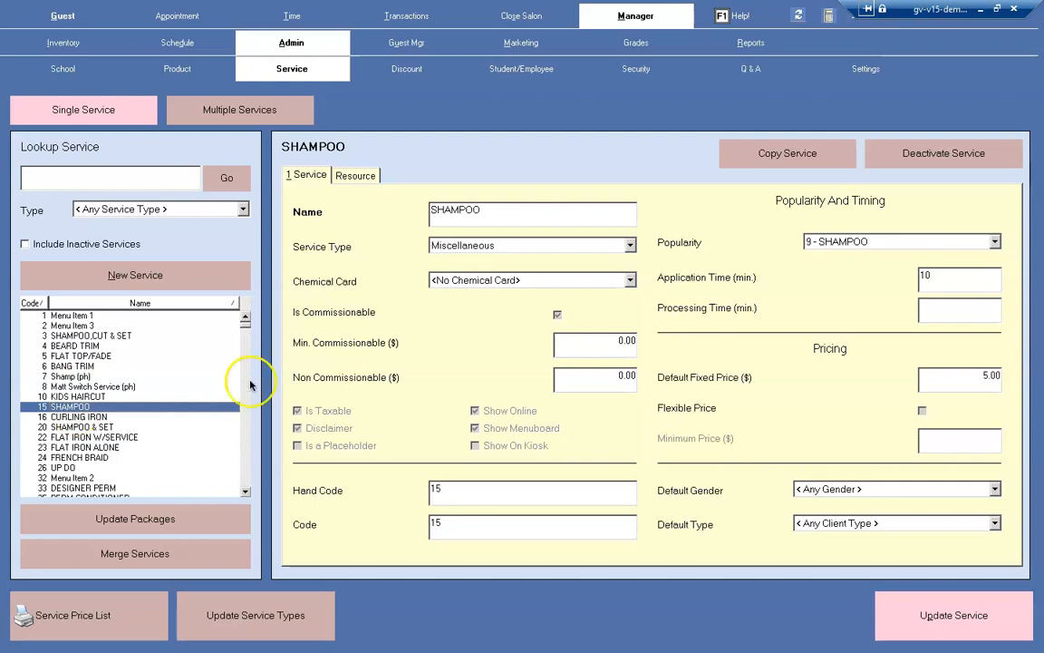
click(924, 640)
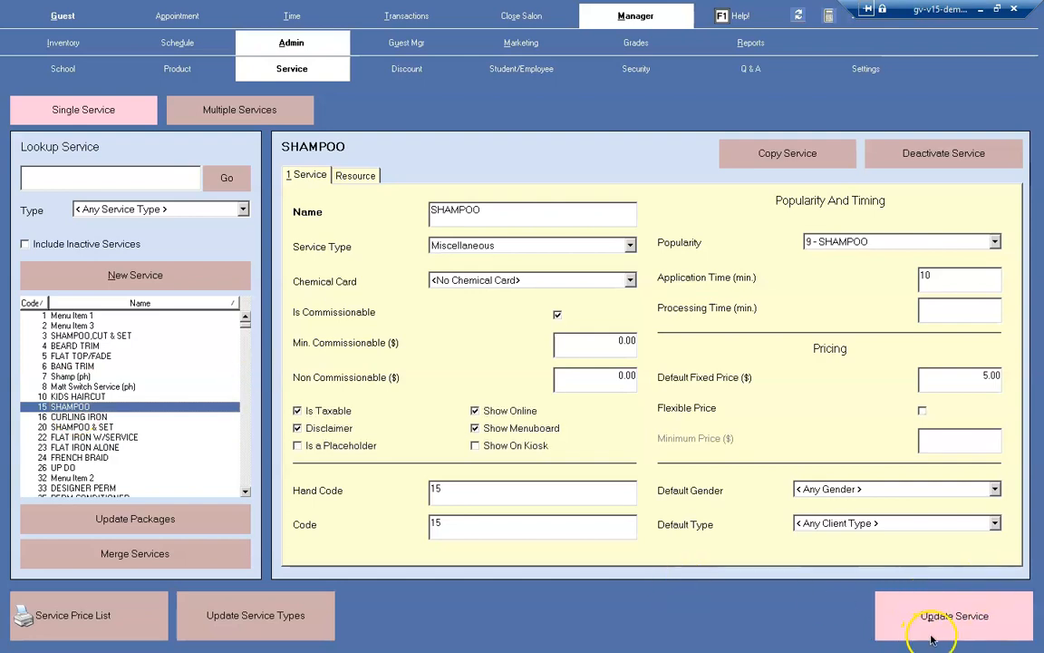
click(632, 277)
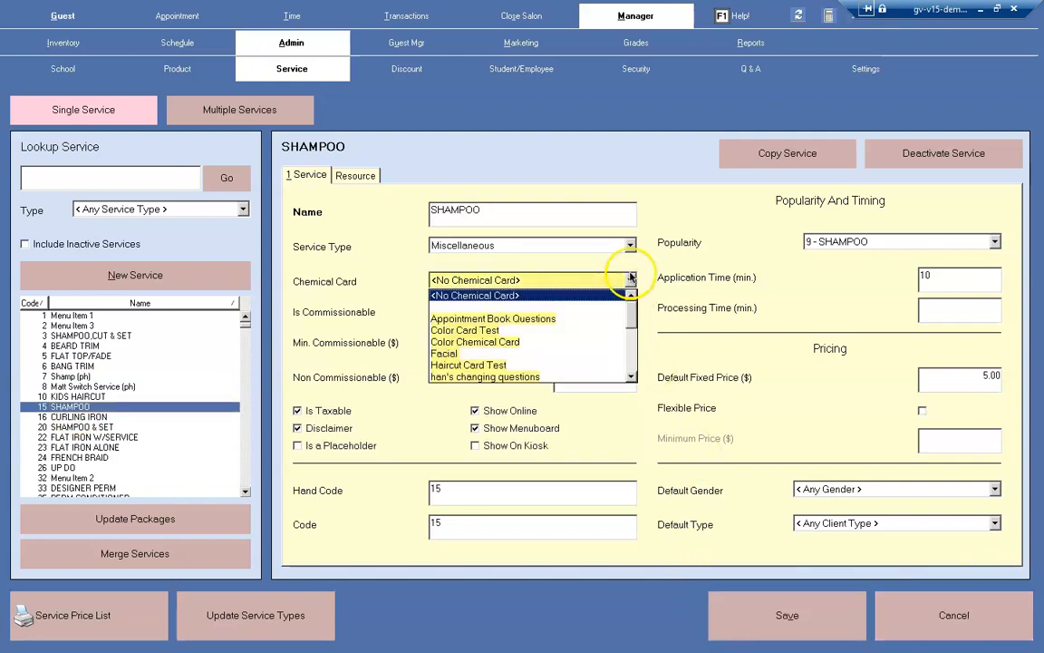
drag(632, 313, 633, 341)
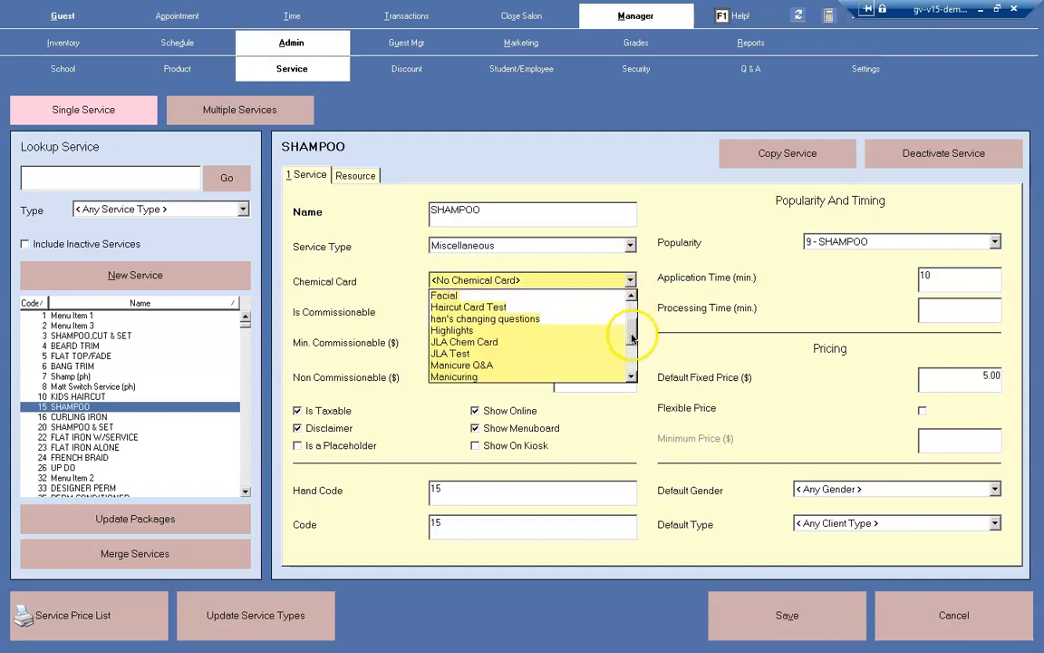
click(546, 365)
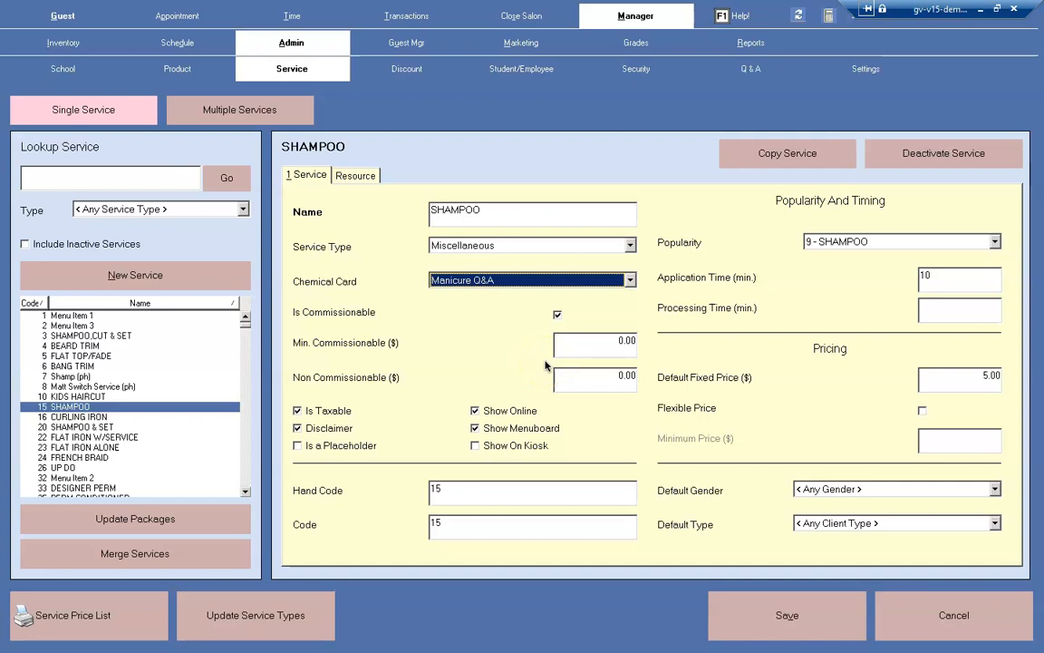
click(787, 615)
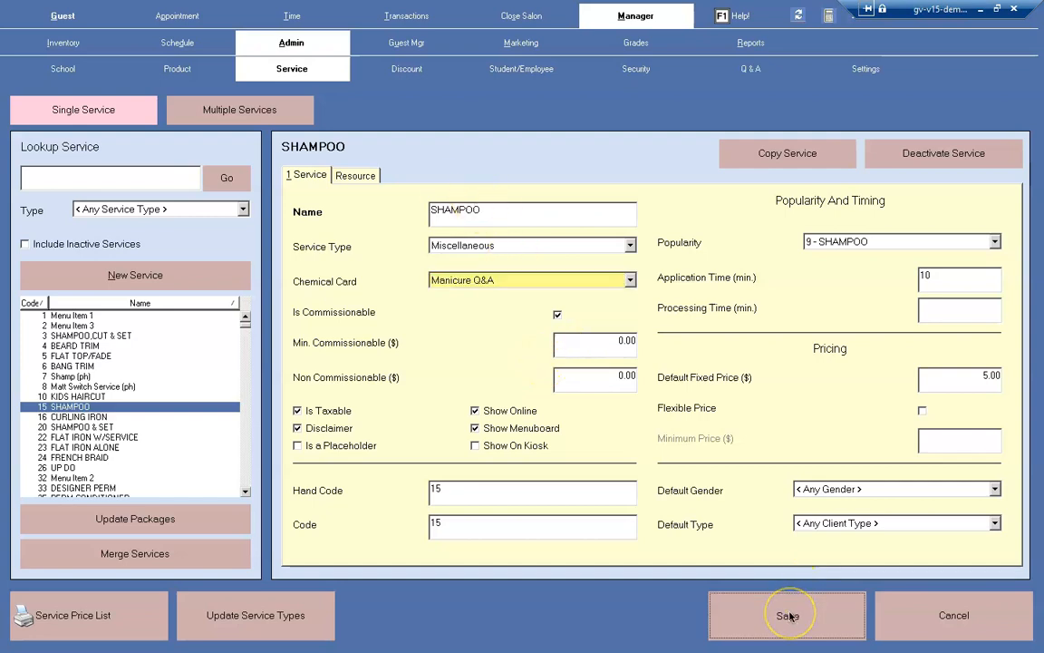